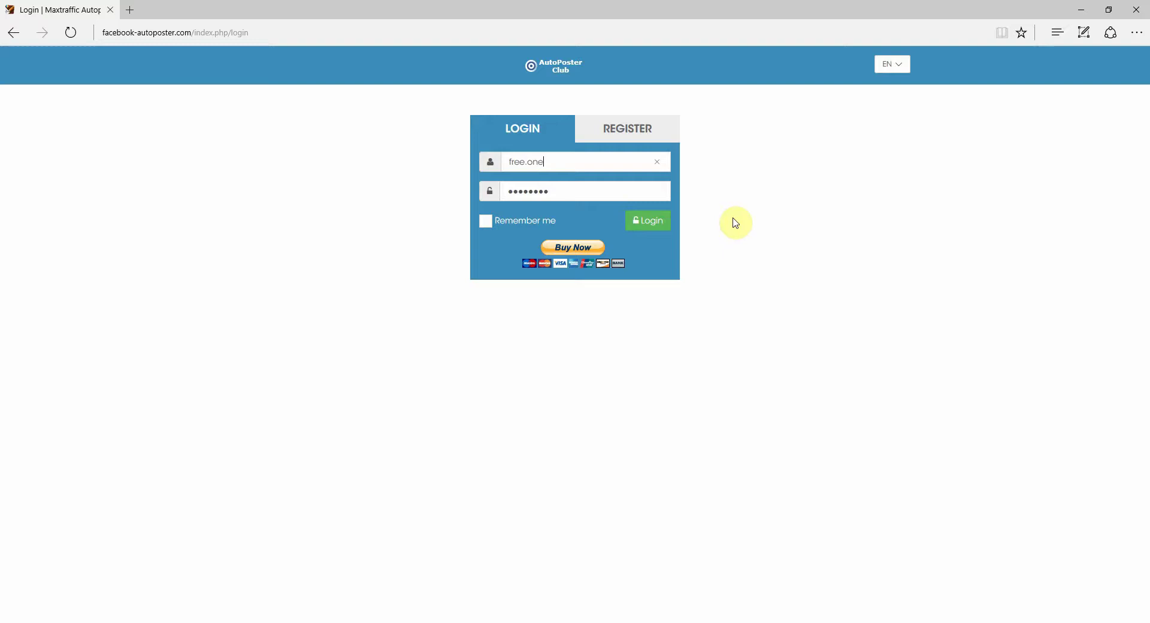
Log in to the autoposter site with the filled-in credentials and start adding a new Facebook account
{"action": "left_click", "coordinate": [649, 225]}
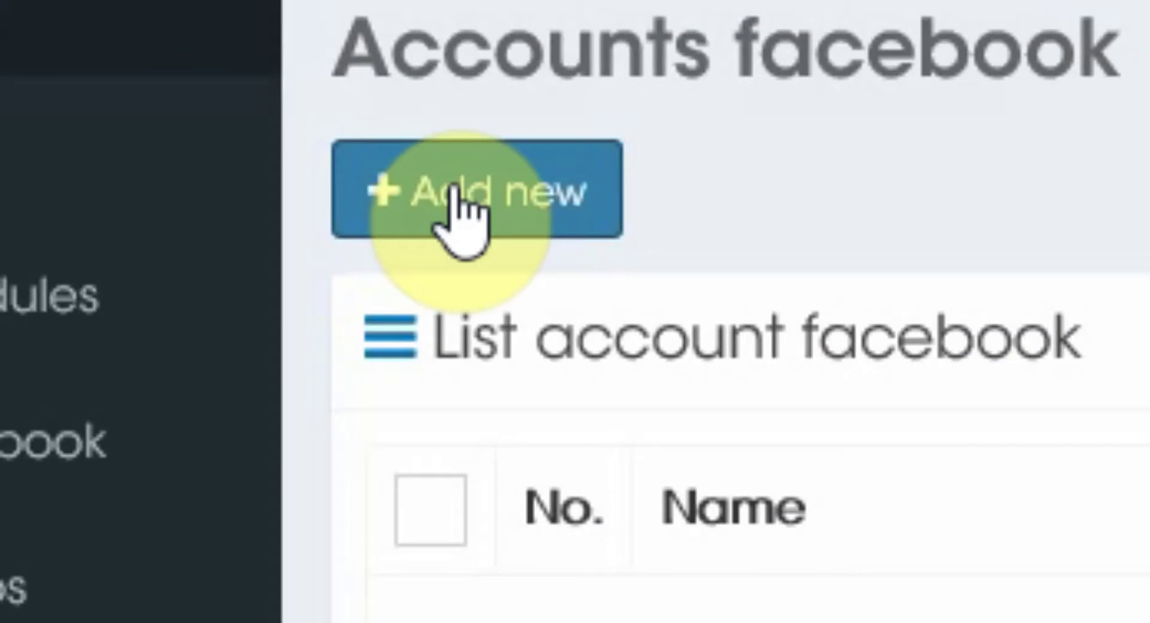
{"action": "left_click", "coordinate": [458, 185]}
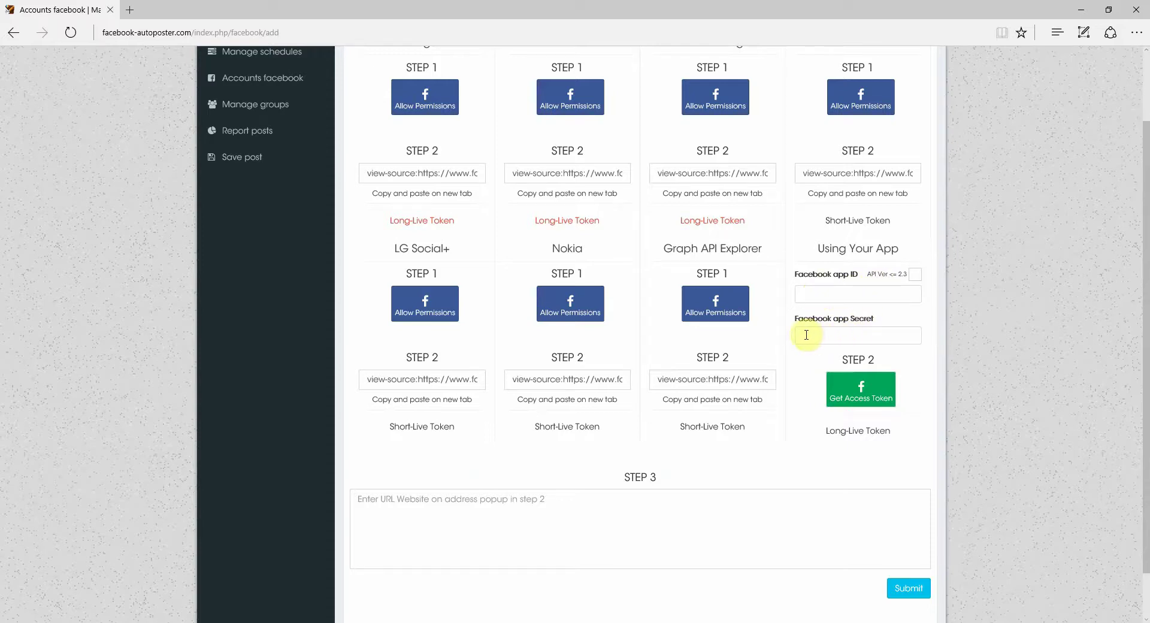
Open developers.facebook.com in a new browser tab
{"action": "left_click", "coordinate": [131, 10]}
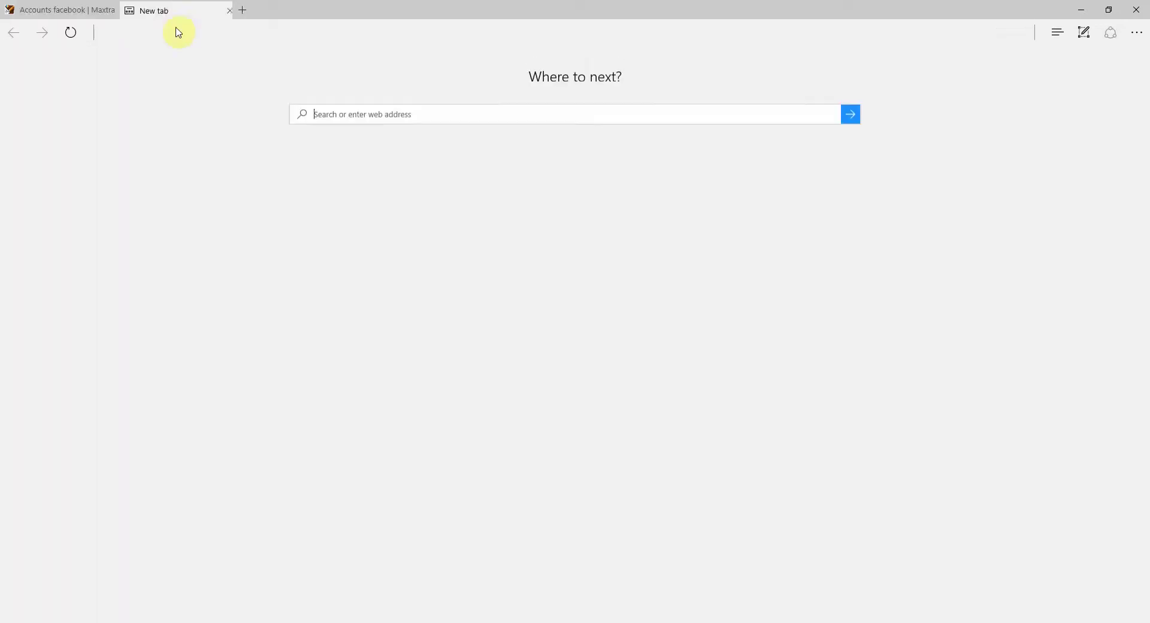
{"action": "left_click", "coordinate": [360, 118]}
{"action": "type", "text": "develop"}
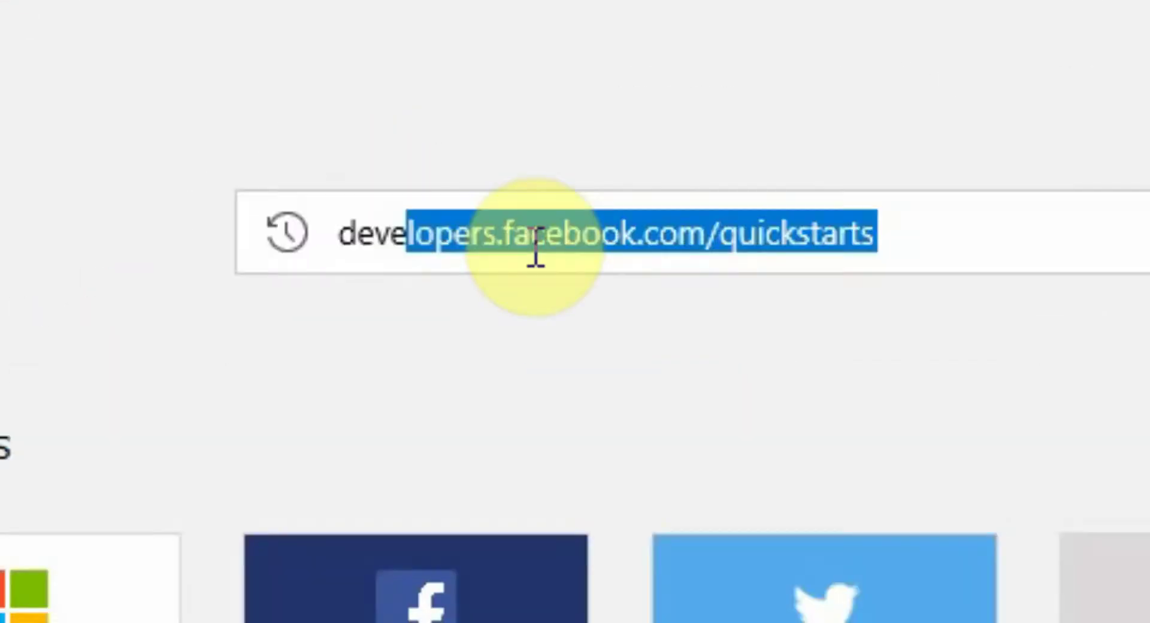
{"action": "type", "text": "ers."}
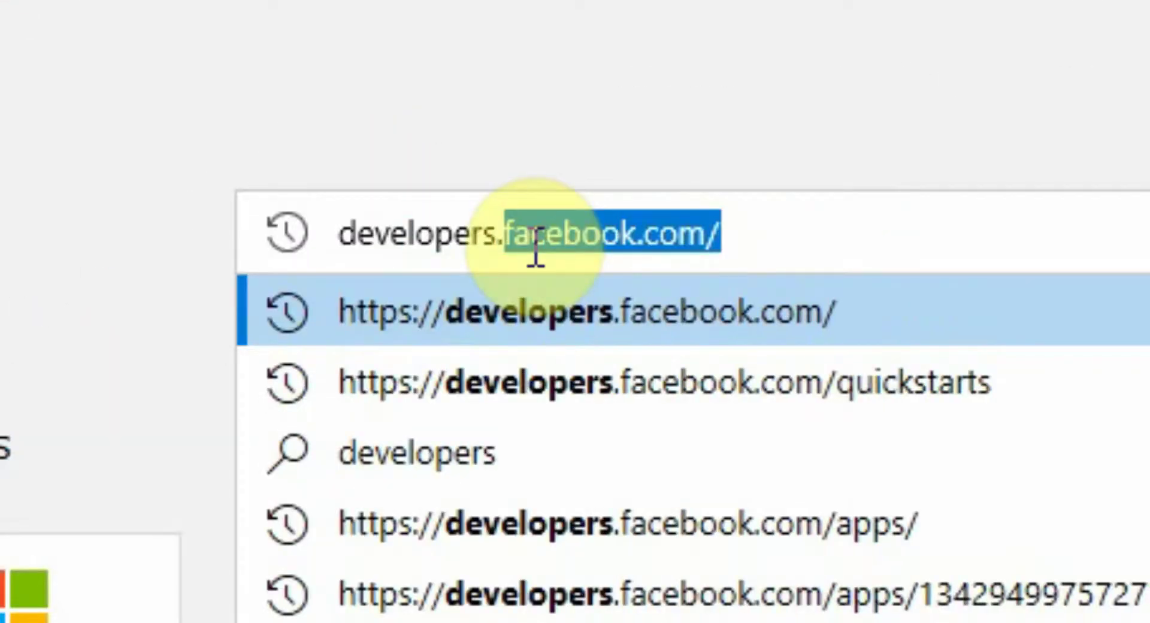
{"action": "type", "text": "facen"}
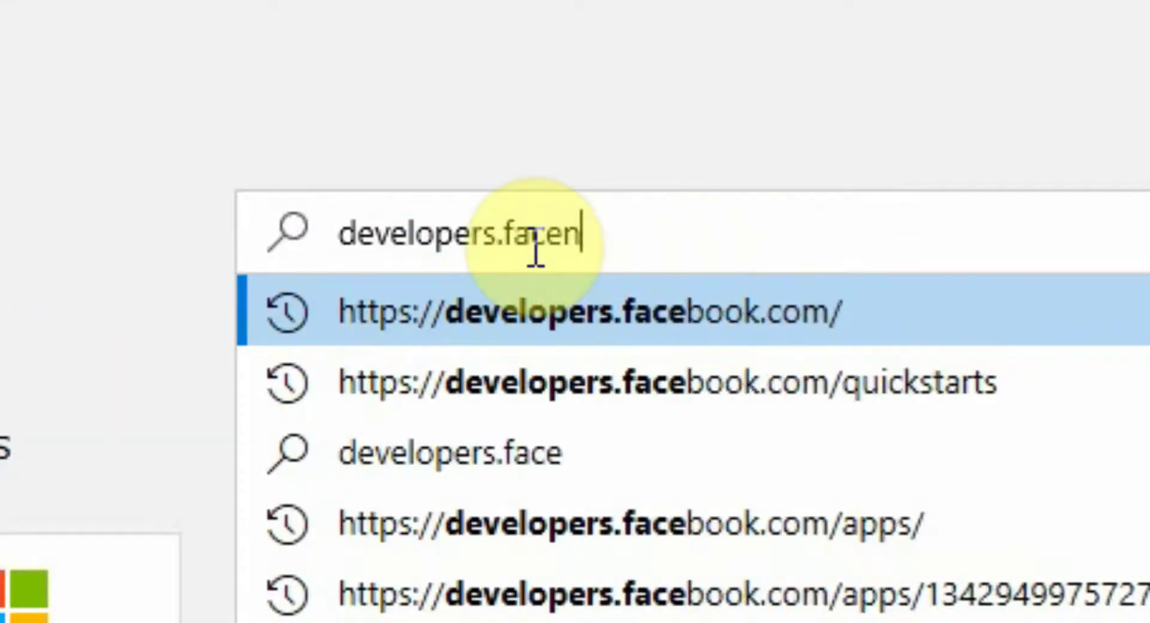
{"action": "key", "text": "BackSpace"}
{"action": "type", "text": "book"}
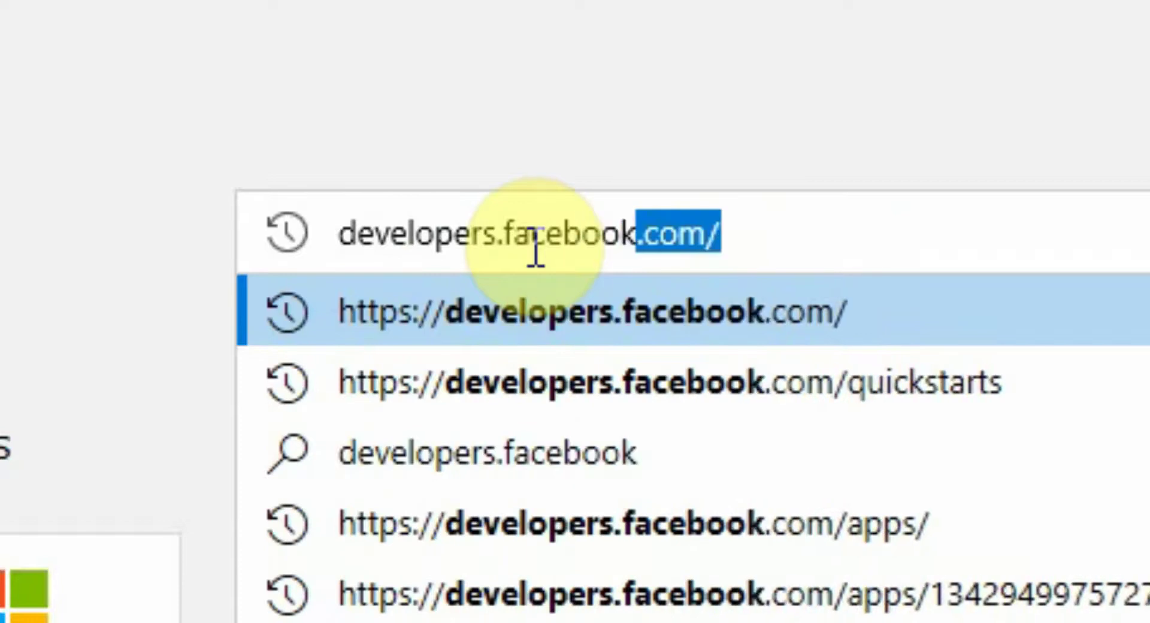
{"action": "type", "text": ".com"}
{"action": "key", "text": "Return"}
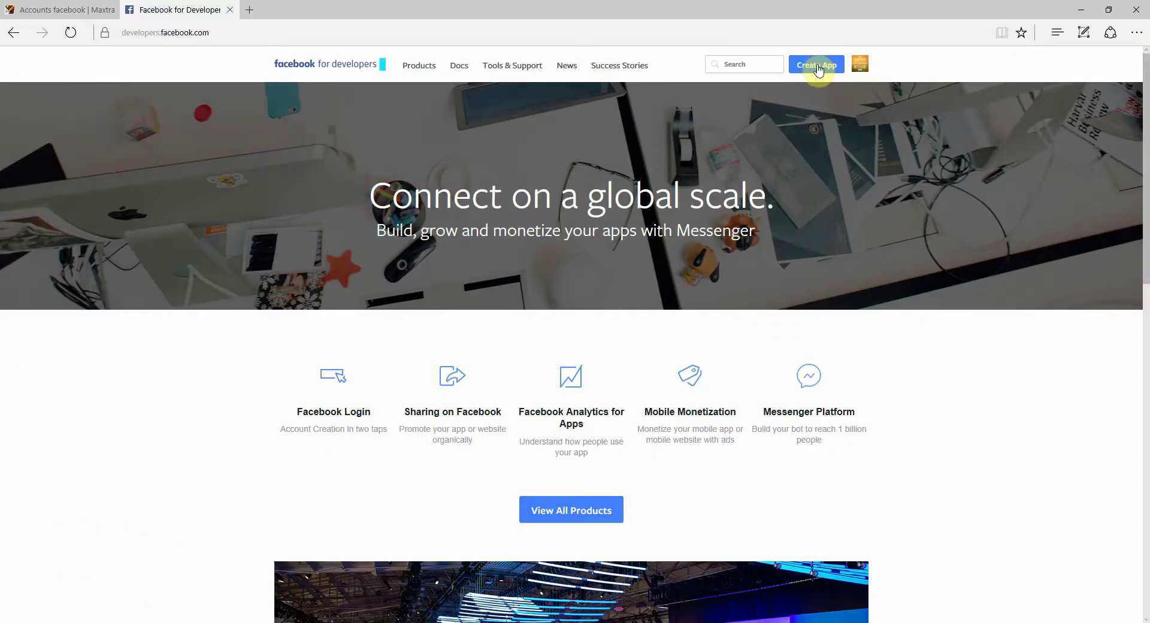
Start a new App ID with the display name "People are Awesome!" and the category Education
{"action": "left_click", "coordinate": [817, 67]}
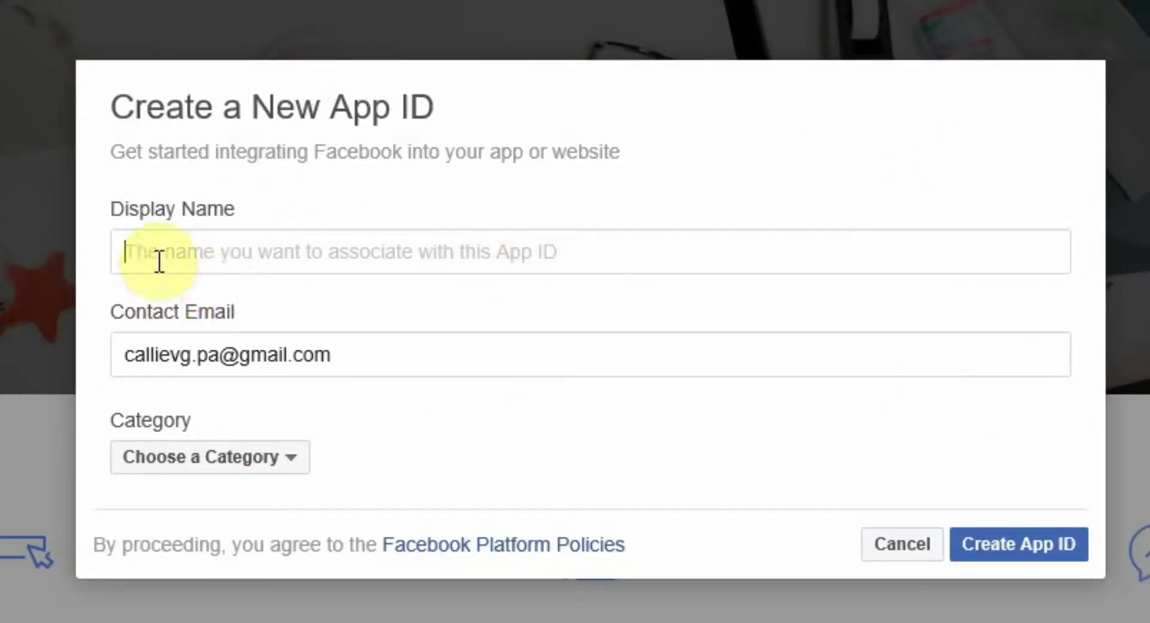
{"action": "left_click", "coordinate": [155, 250]}
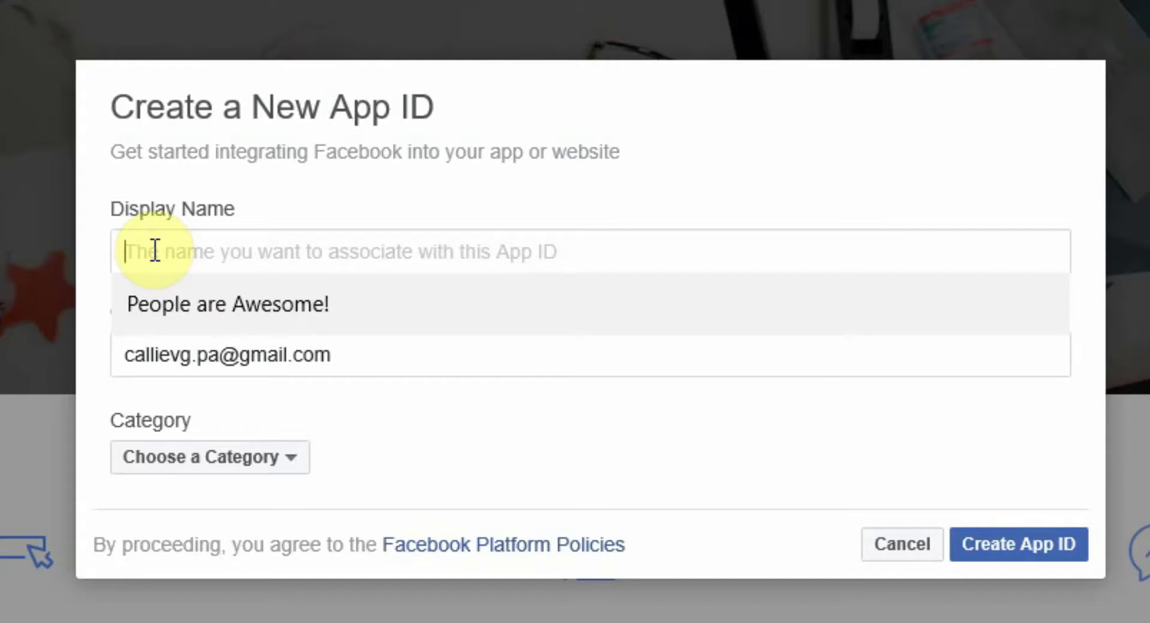
{"action": "left_click", "coordinate": [206, 314]}
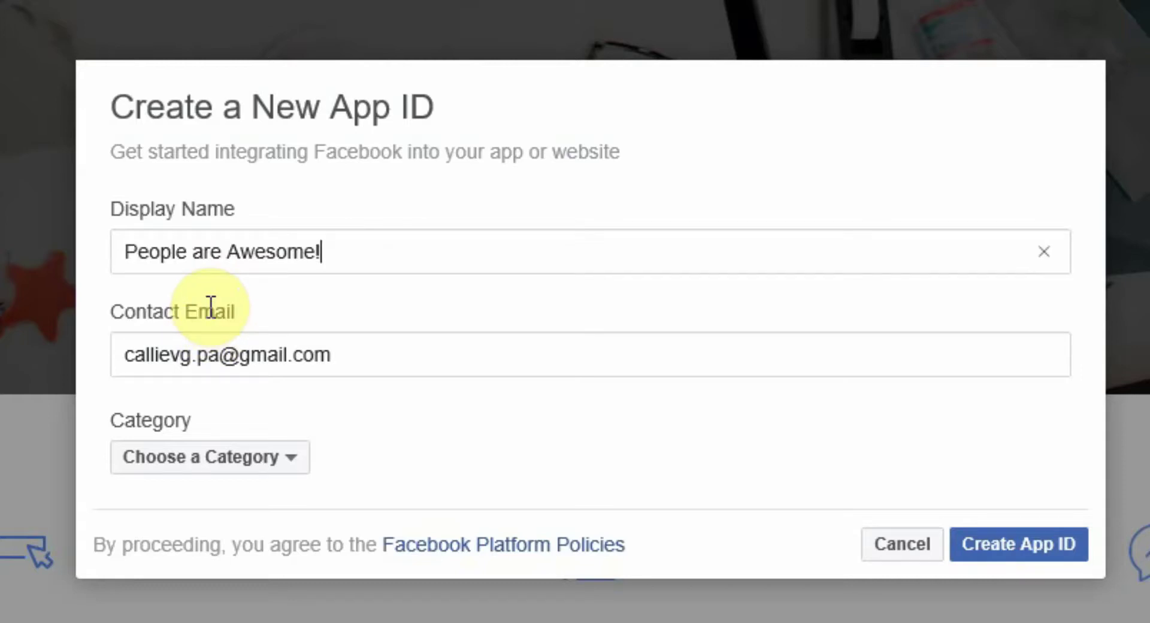
{"action": "left_click", "coordinate": [282, 461]}
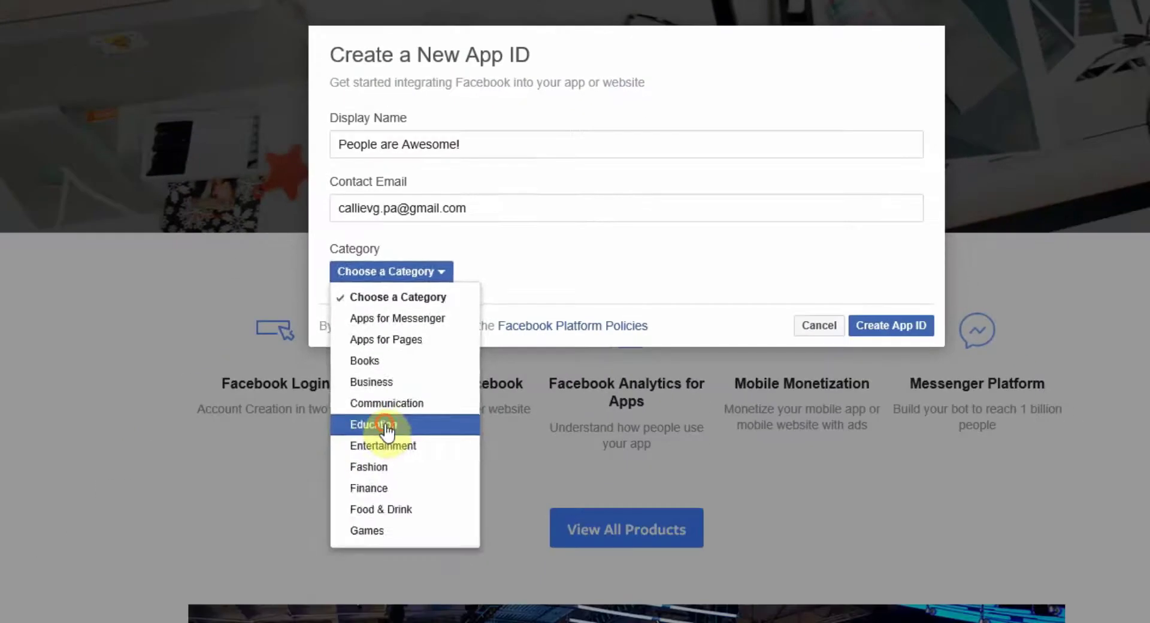
{"action": "left_click", "coordinate": [341, 430]}
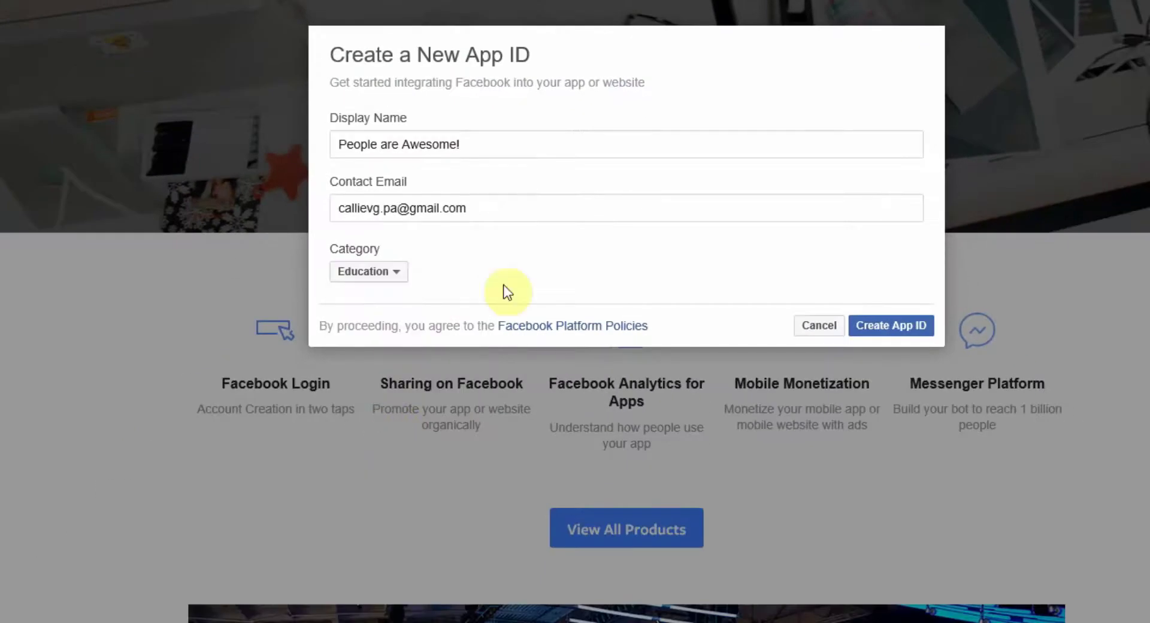
Create the App ID and submit the security check text
{"action": "left_click", "coordinate": [886, 326]}
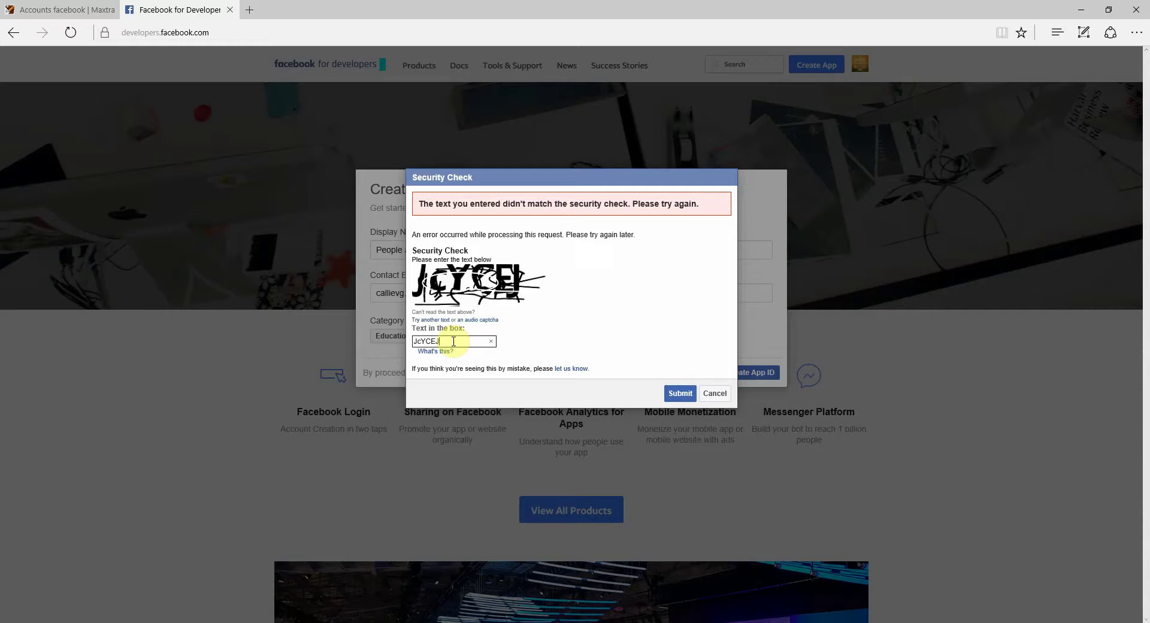
{"action": "left_click", "coordinate": [677, 392]}
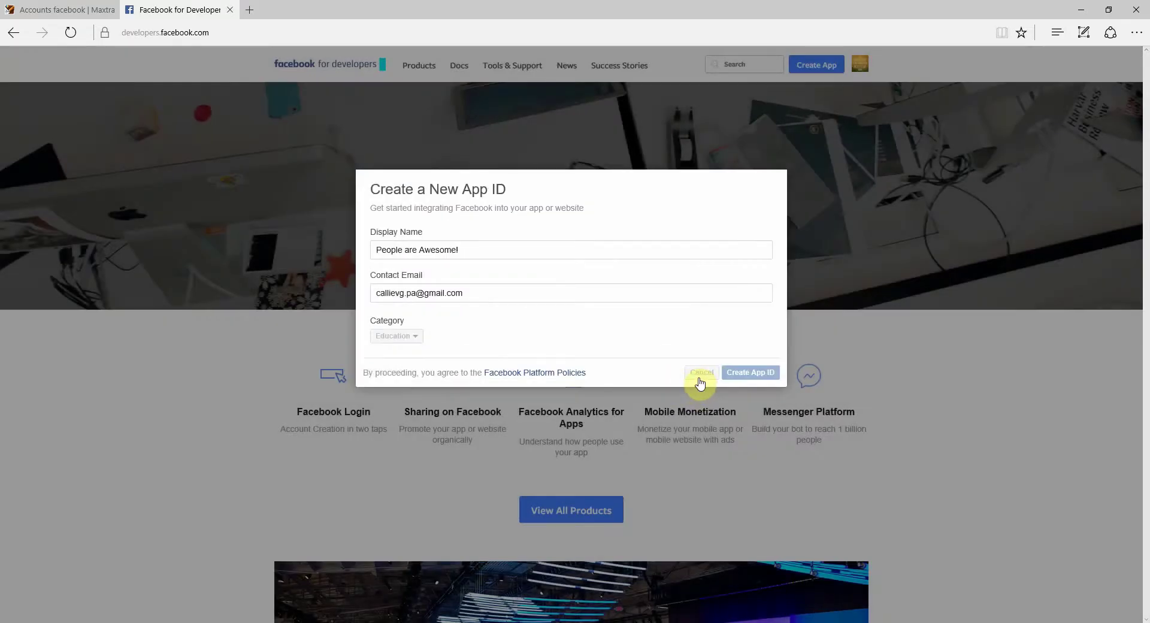
{"action": "left_click", "coordinate": [746, 373]}
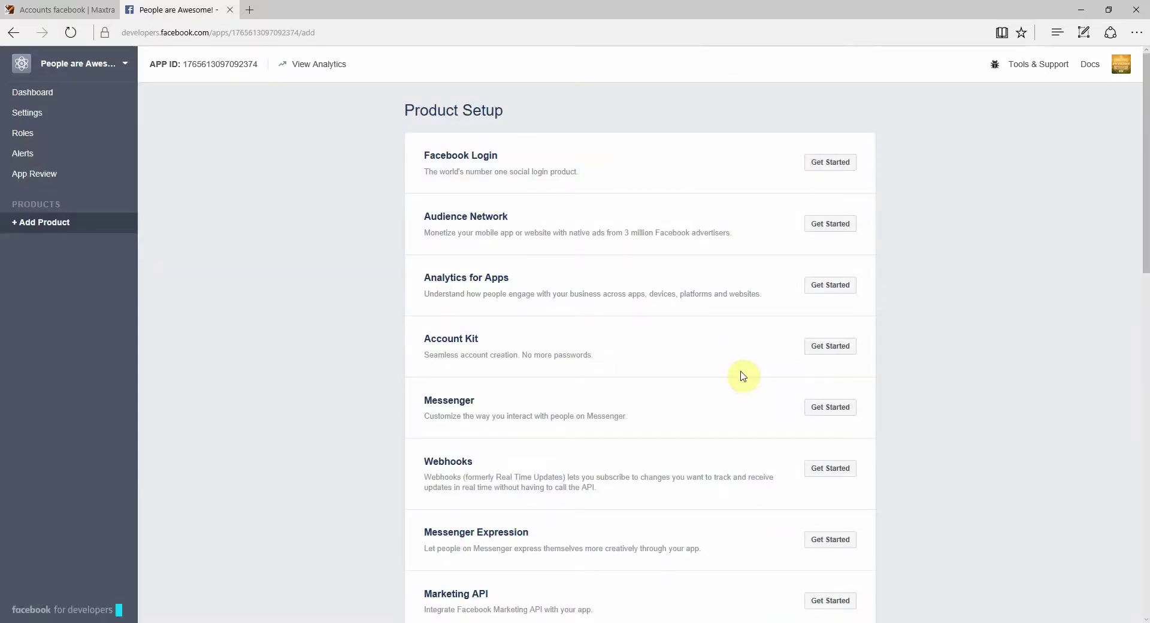
Add the Website platform in the new app's basic settings
{"action": "left_click", "coordinate": [41, 96]}
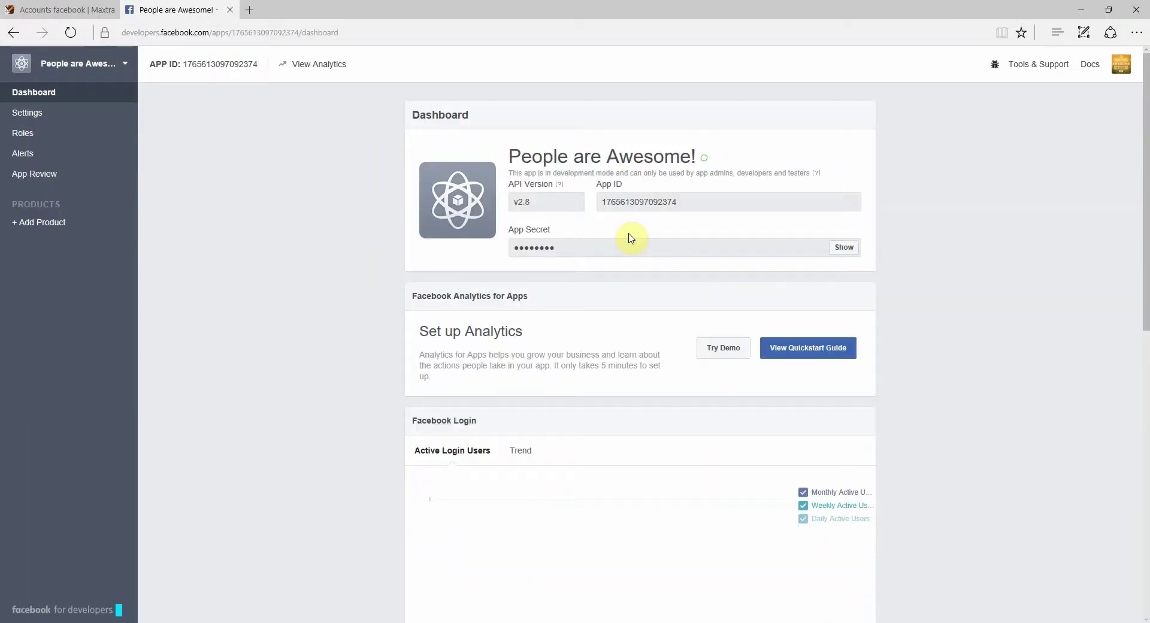
{"action": "left_click", "coordinate": [41, 114]}
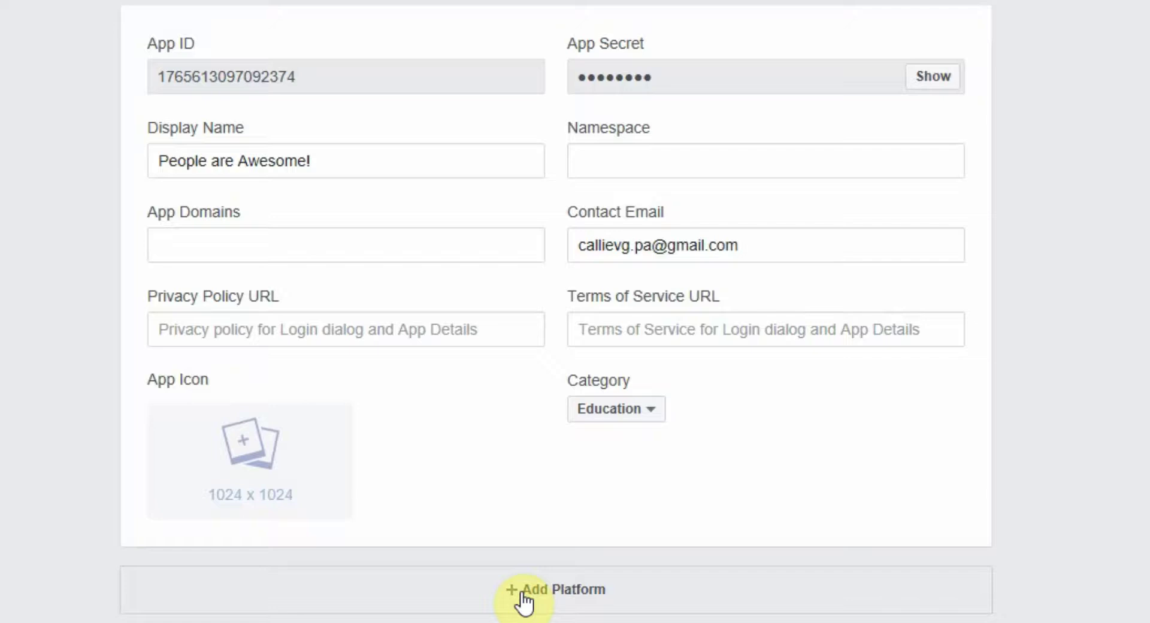
{"action": "left_click", "coordinate": [522, 593]}
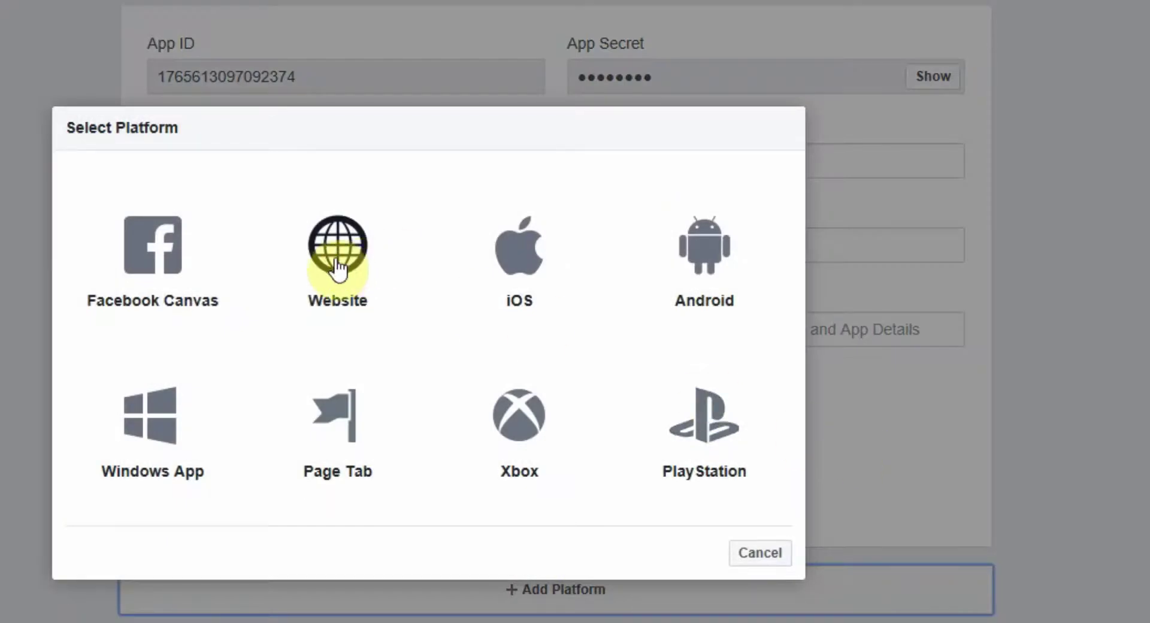
{"action": "left_click", "coordinate": [337, 263]}
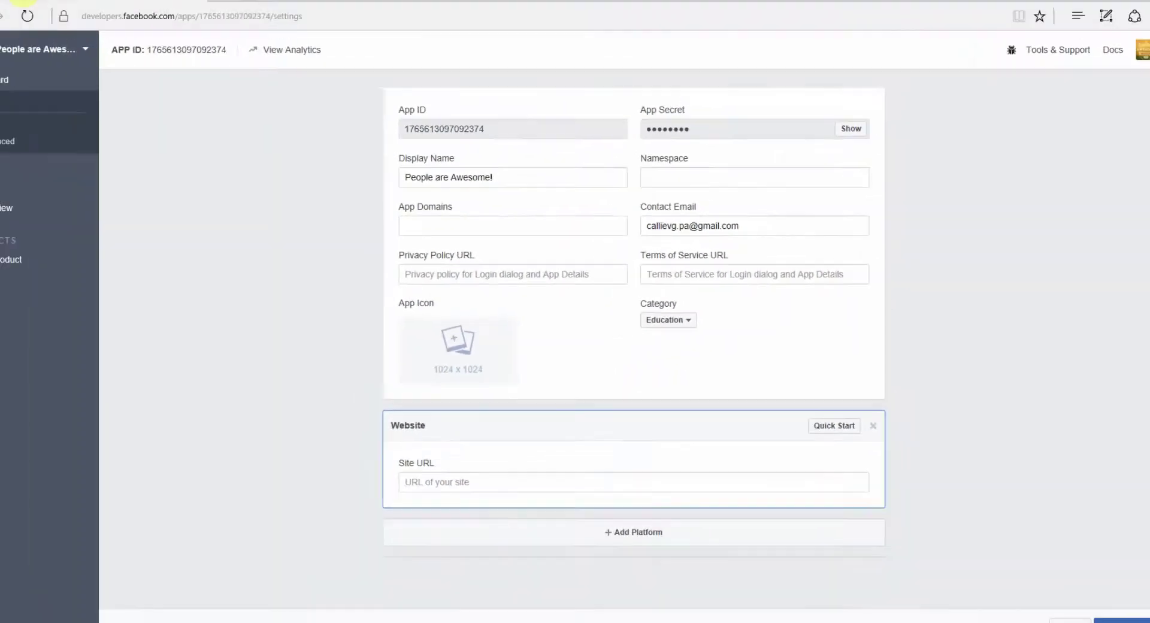
{"action": "left_click", "coordinate": [23, 1]}
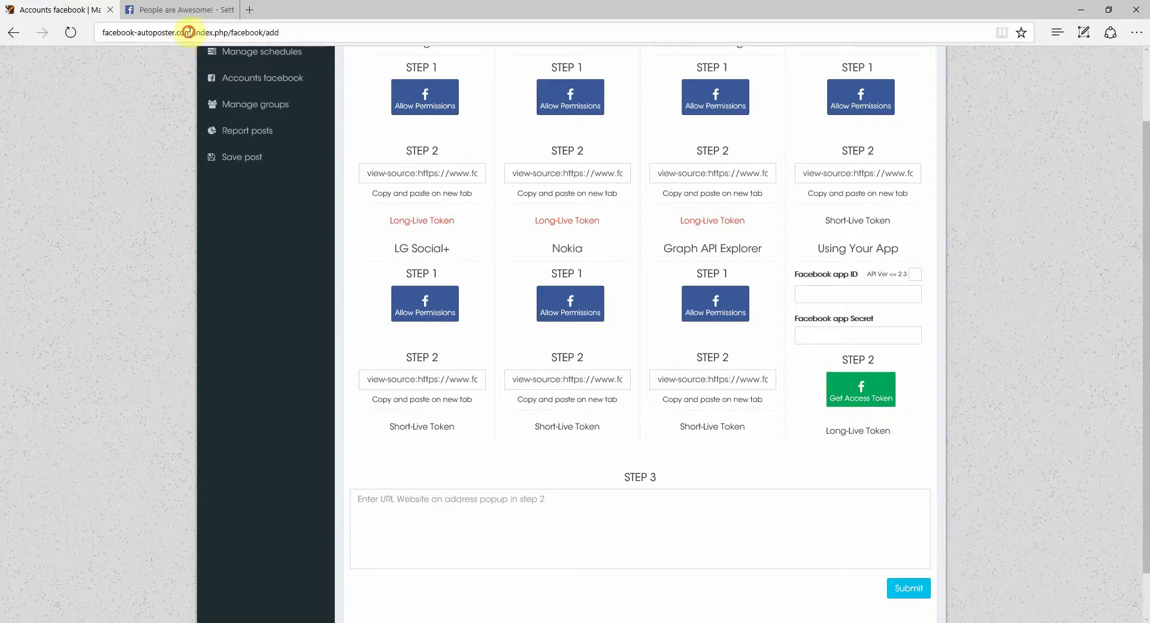
{"action": "left_click", "coordinate": [188, 31]}
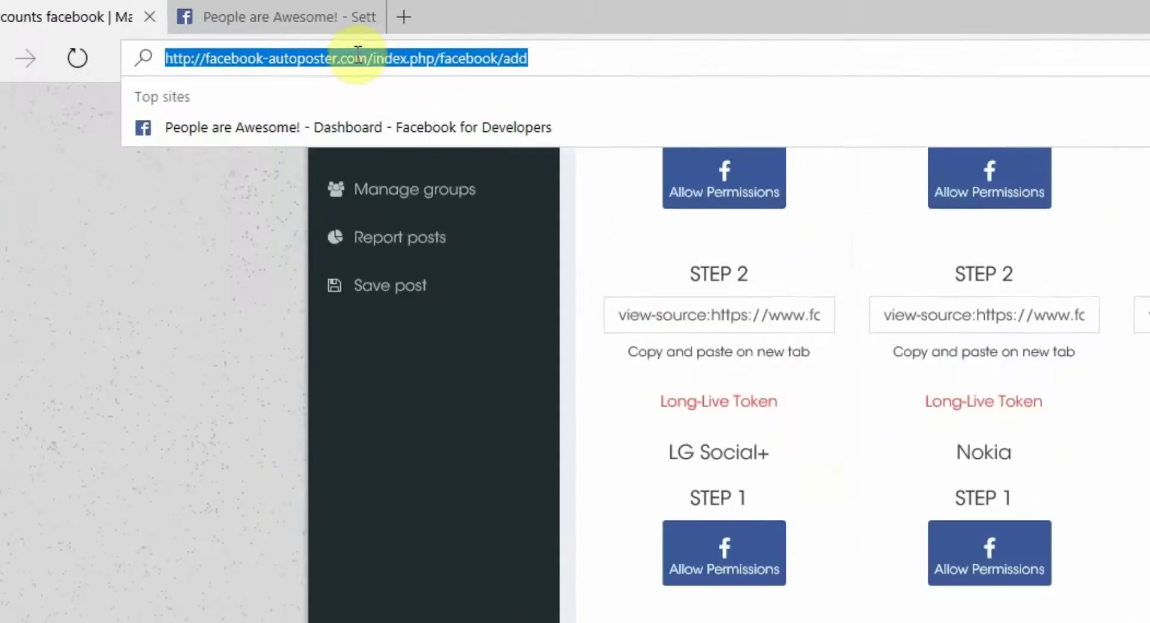
{"action": "left_click", "coordinate": [223, 32]}
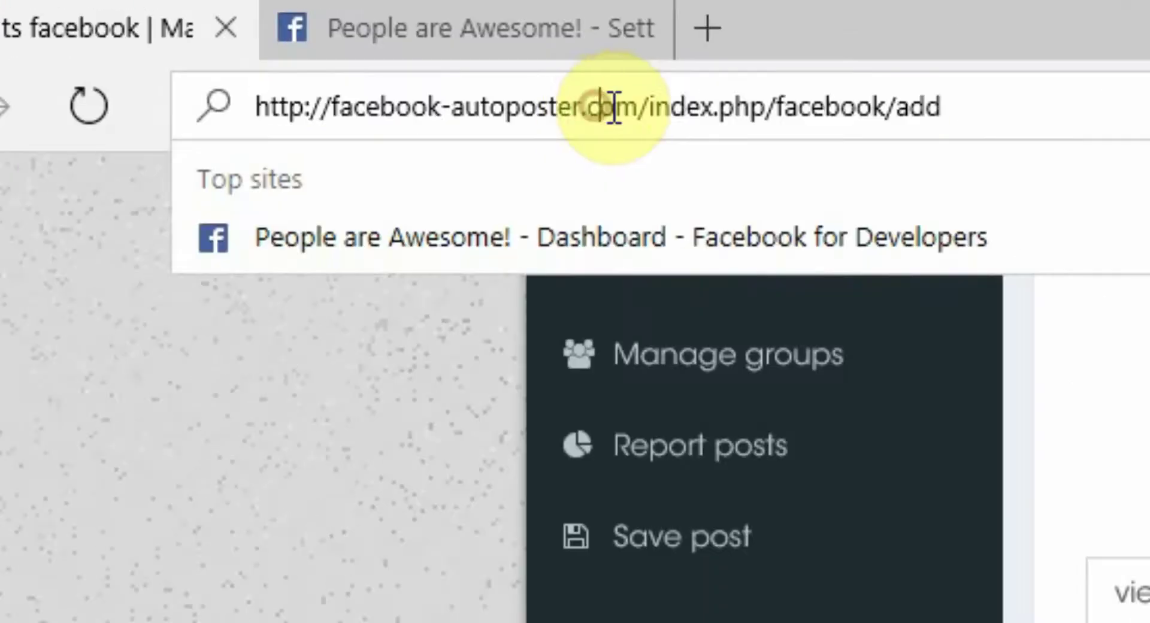
{"action": "left_click_drag", "start_coordinate": [632, 107], "coordinate": [464, 110]}
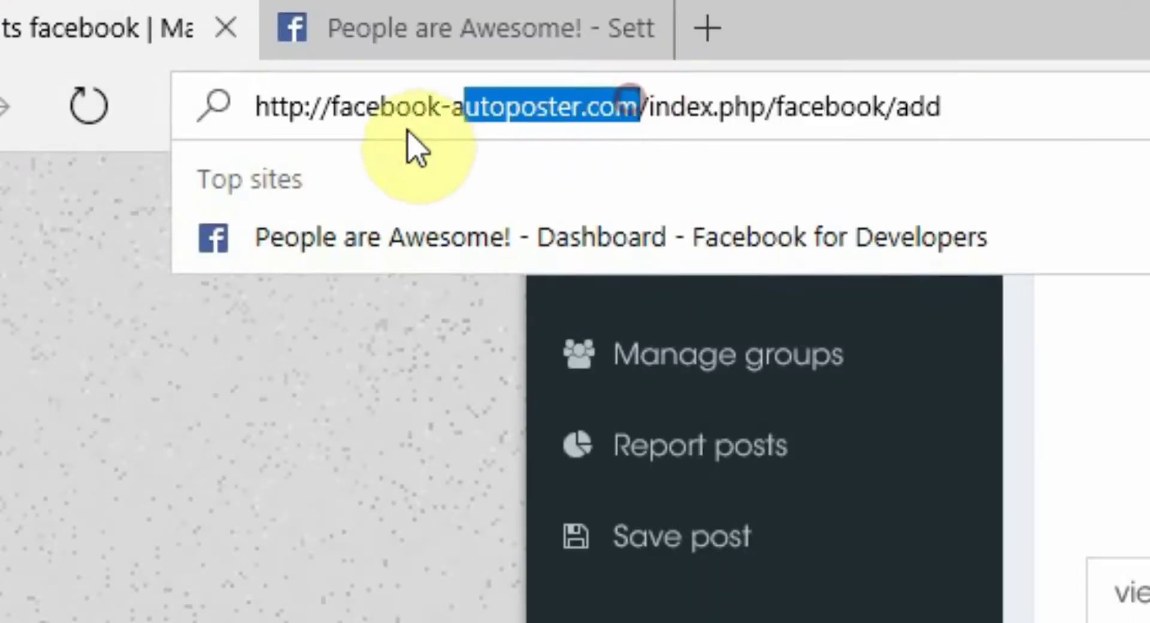
{"action": "left_click_drag", "start_coordinate": [408, 133], "coordinate": [203, 150]}
{"action": "key", "text": "ctrl+c"}
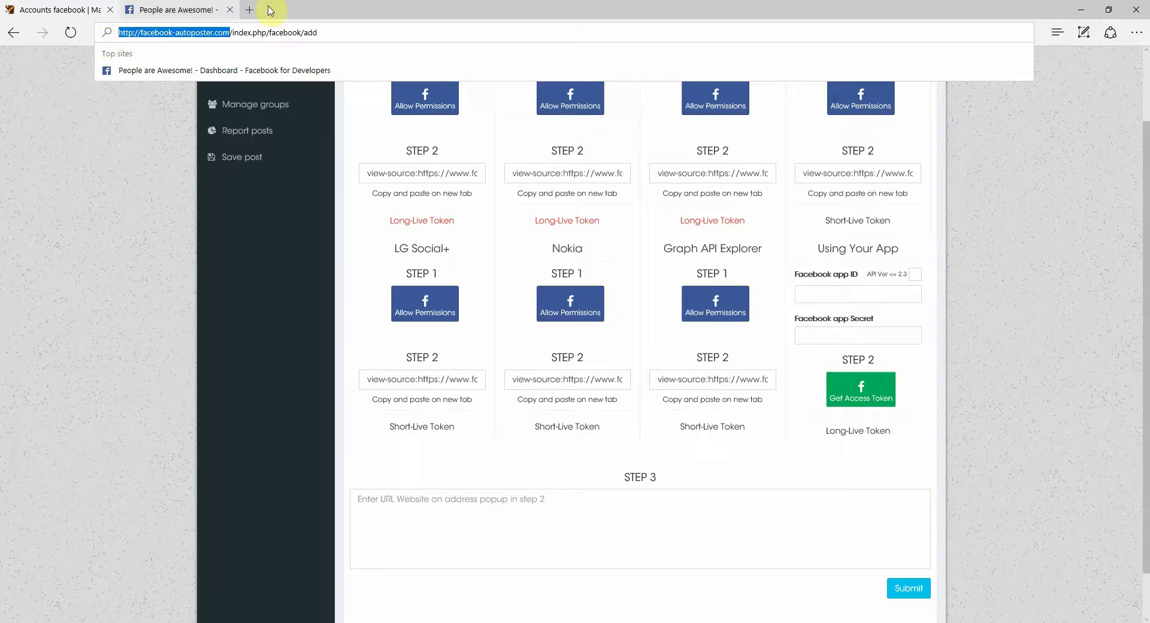
{"action": "left_click", "coordinate": [180, 9]}
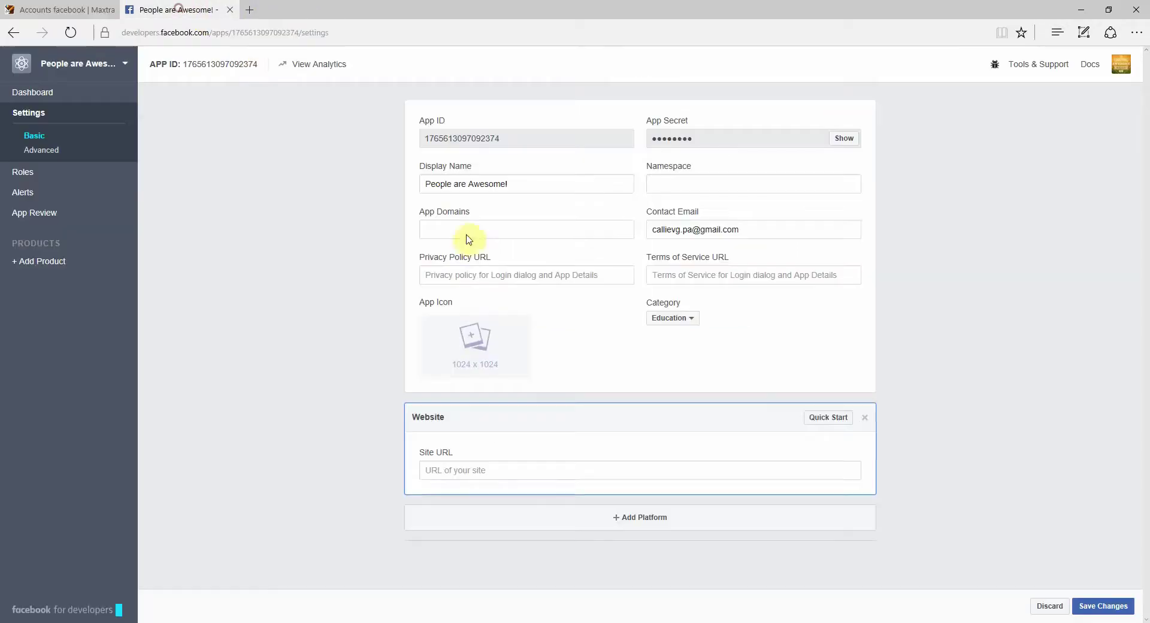
{"action": "left_click", "coordinate": [480, 470]}
{"action": "key", "text": "ctrl+v"}
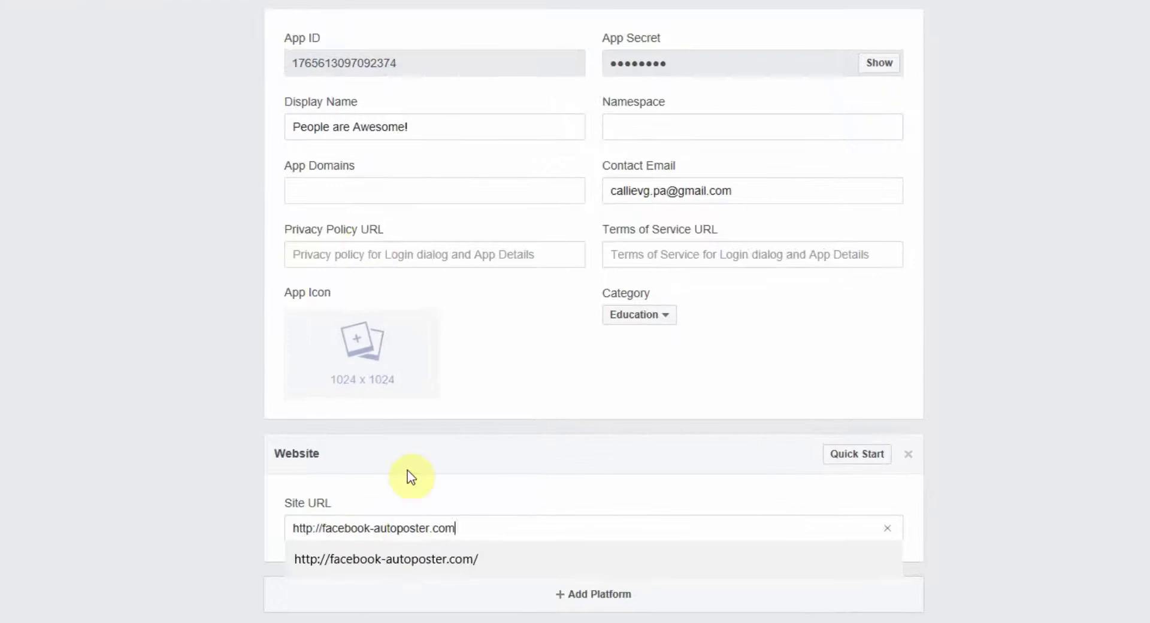
Enter the copied autoposter site address as the app domain
{"action": "left_click", "coordinate": [313, 191]}
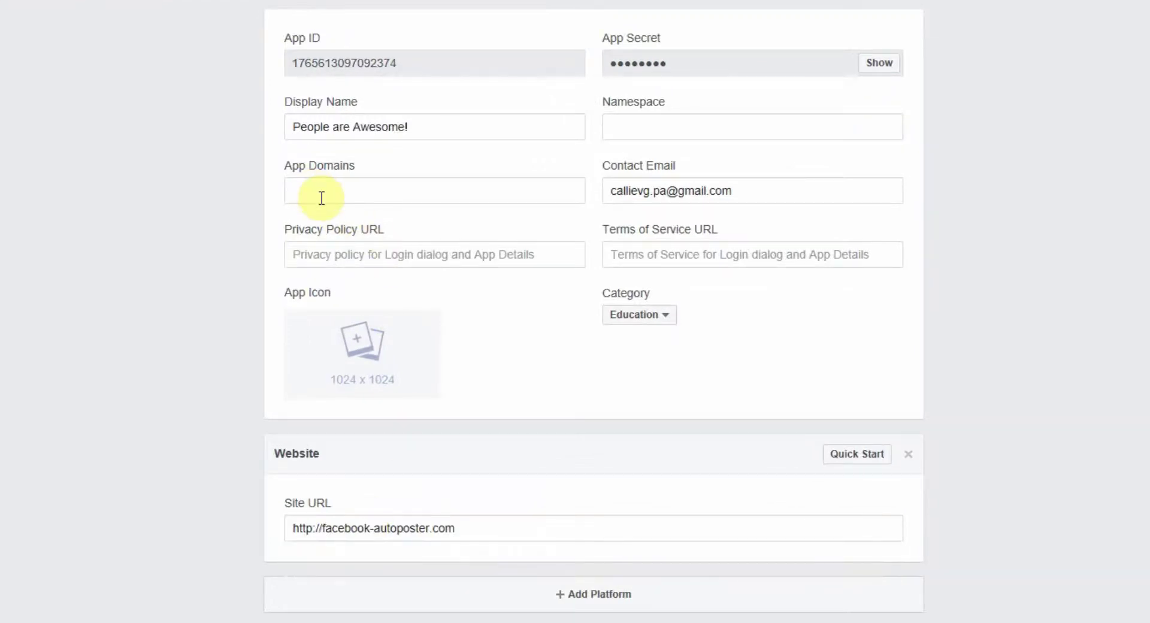
{"action": "key", "text": "ctrl+v"}
{"action": "key", "text": "Return"}
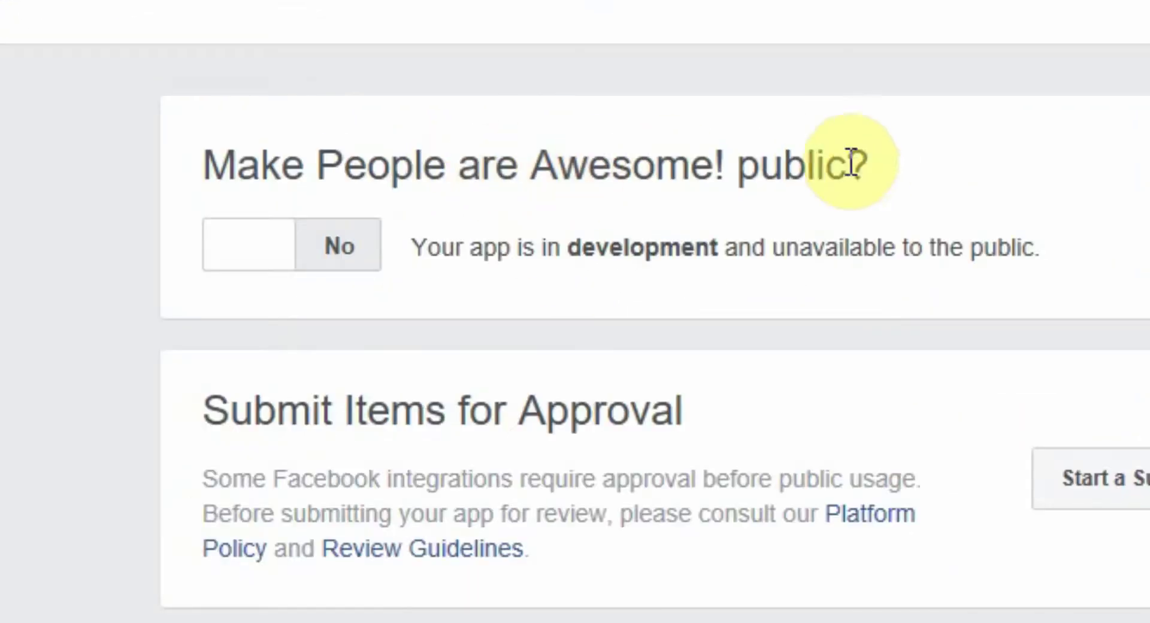
Make the People are Awesome! app public and confirm the change
{"action": "left_click", "coordinate": [335, 249]}
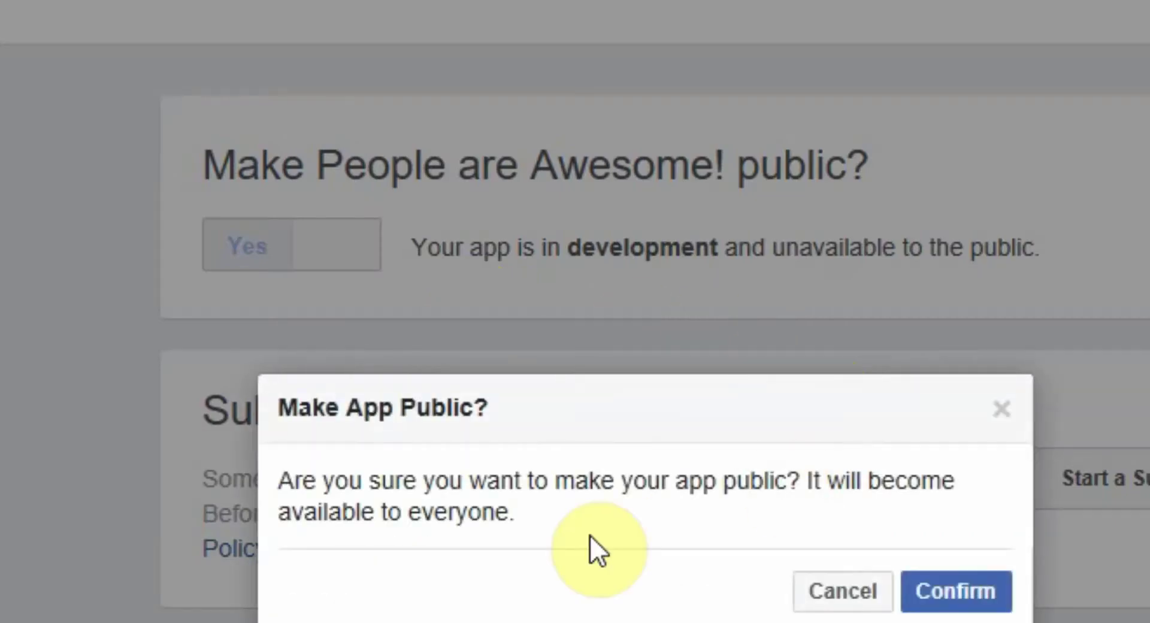
{"action": "left_click", "coordinate": [972, 569]}
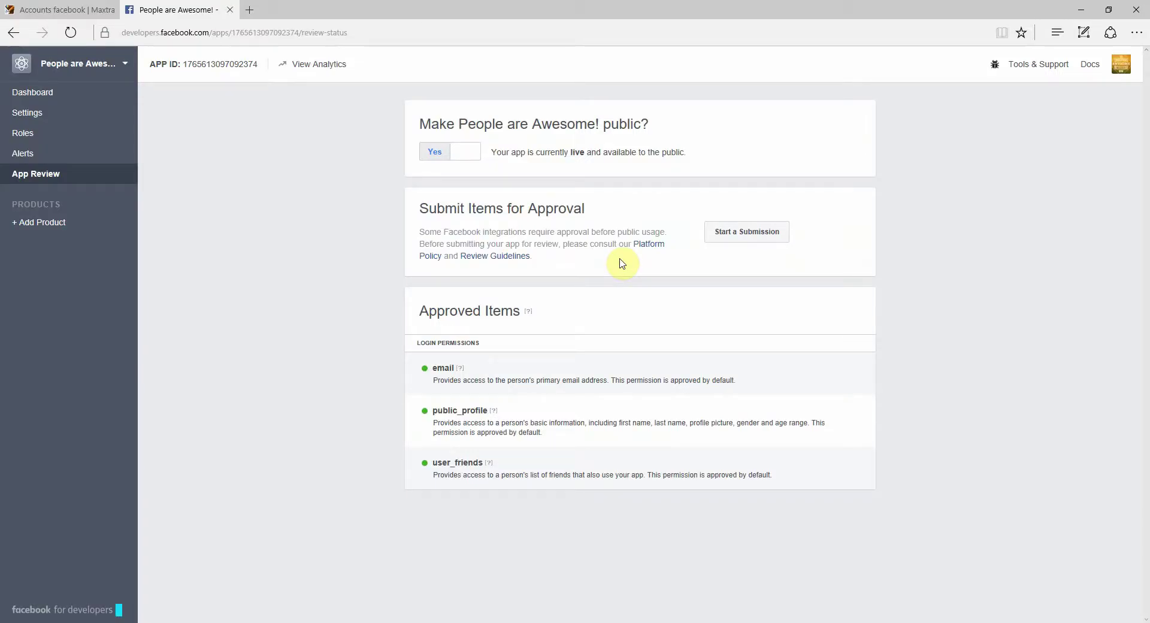
Copy the App ID from the People are Awesome! app dashboard into the autoposter's Facebook app ID field under Using Your App
{"action": "left_click", "coordinate": [36, 97]}
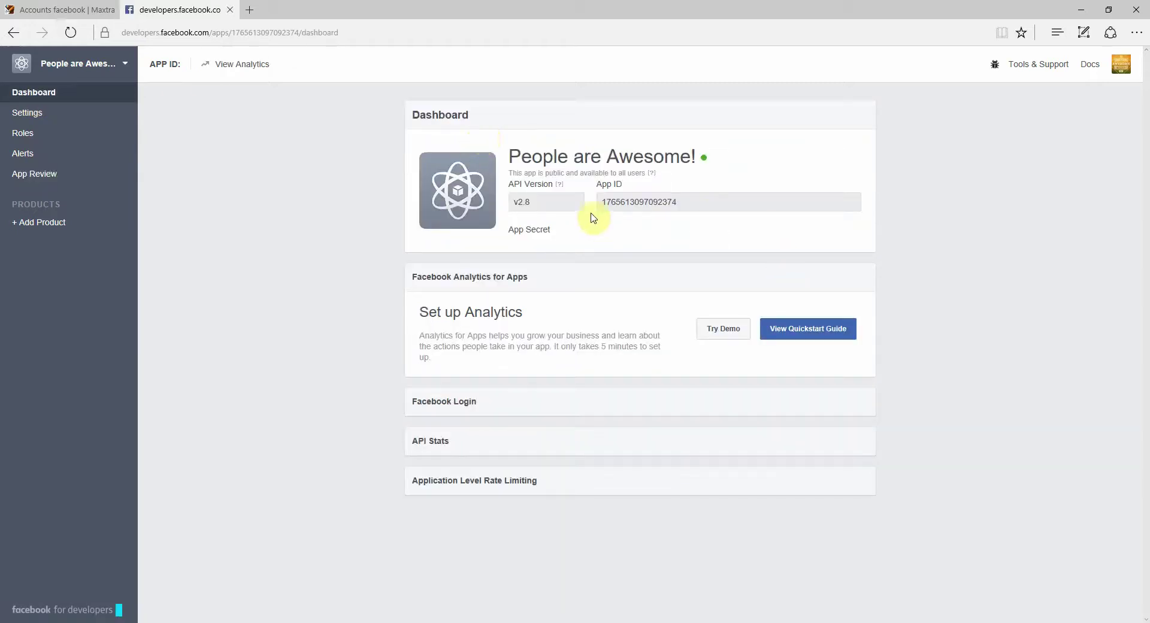
{"action": "double_click", "coordinate": [651, 202]}
{"action": "key", "text": "ctrl+c"}
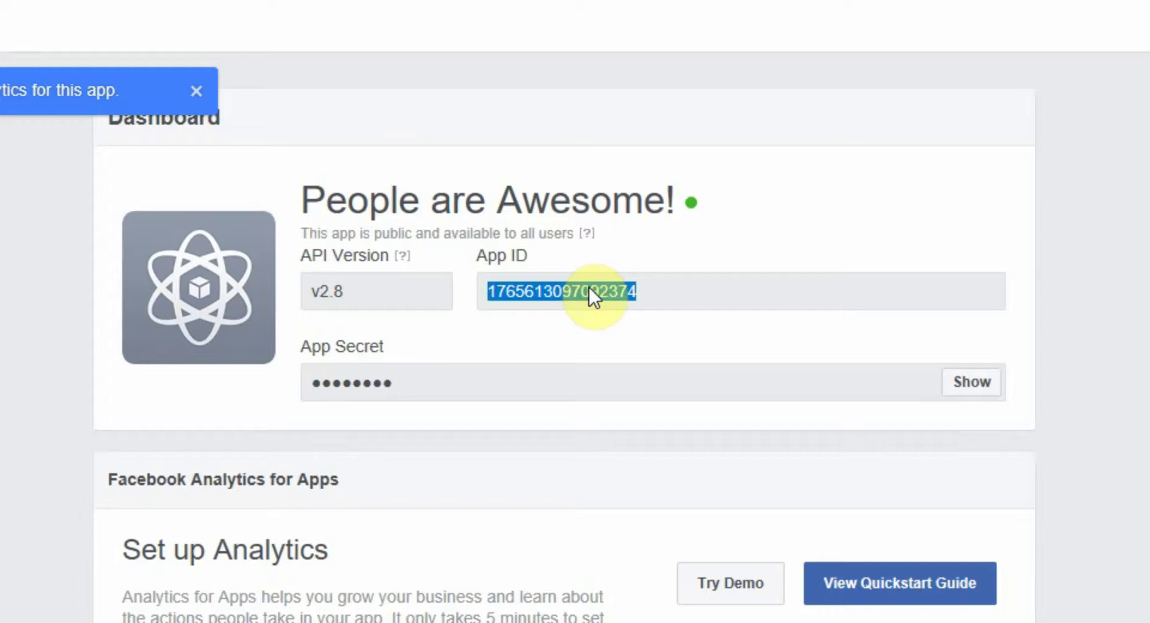
{"action": "key", "text": "ctrl+Tab"}
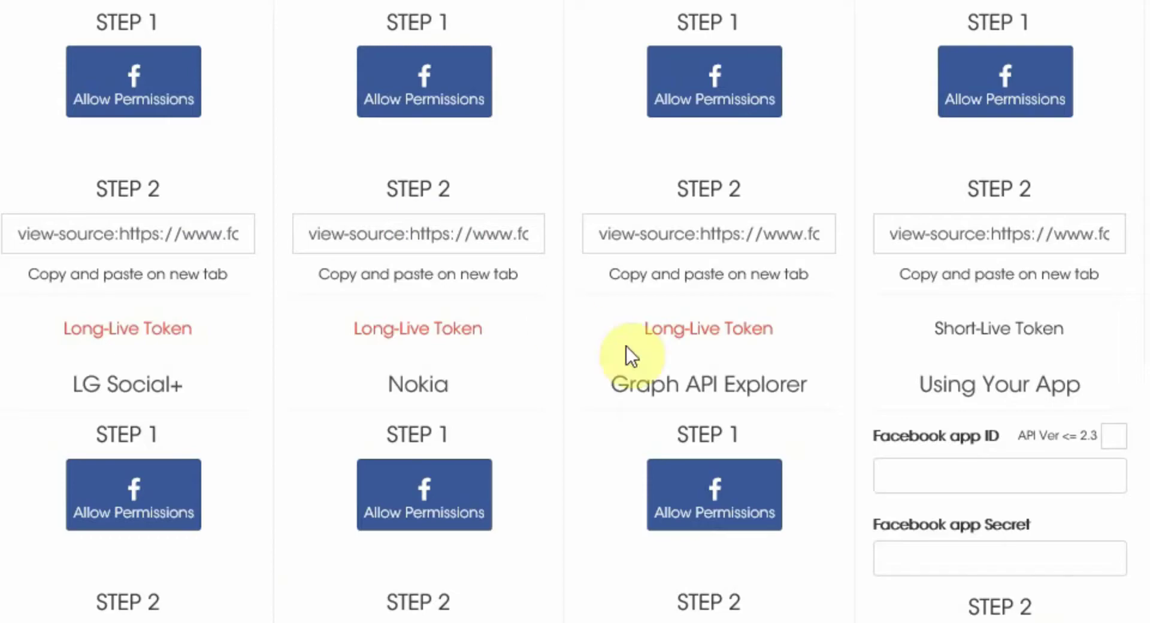
{"action": "left_click", "coordinate": [955, 477]}
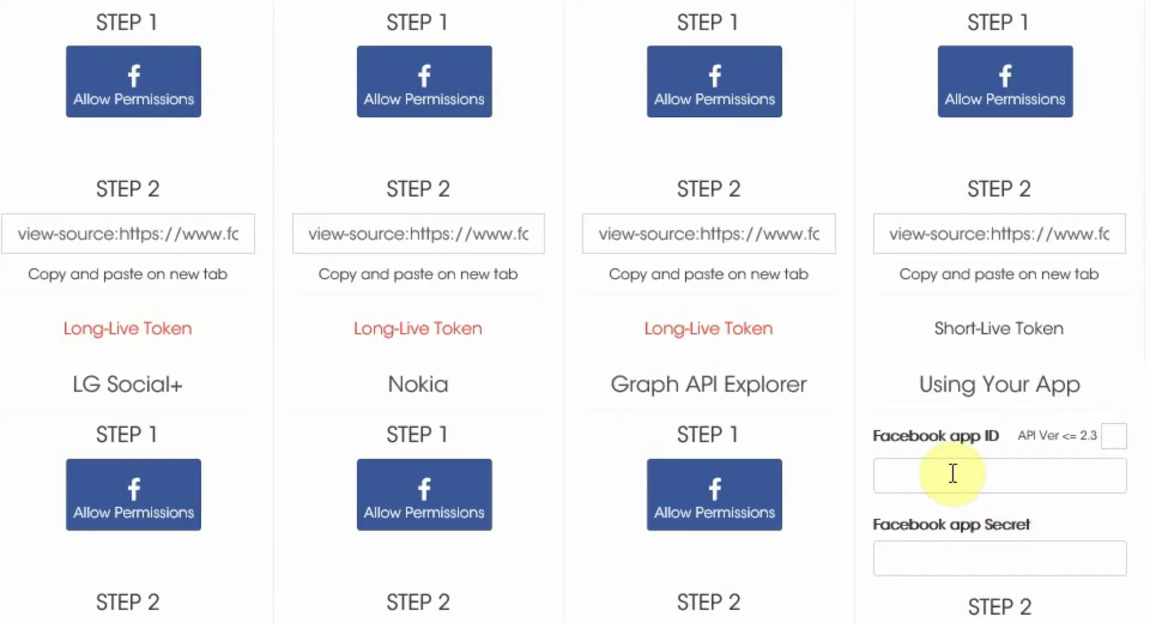
{"action": "key", "text": "ctrl+v"}
Reveal the app secret on the Facebook app dashboard by re-entering the account password
{"action": "key", "text": "ctrl+shift+Tab"}
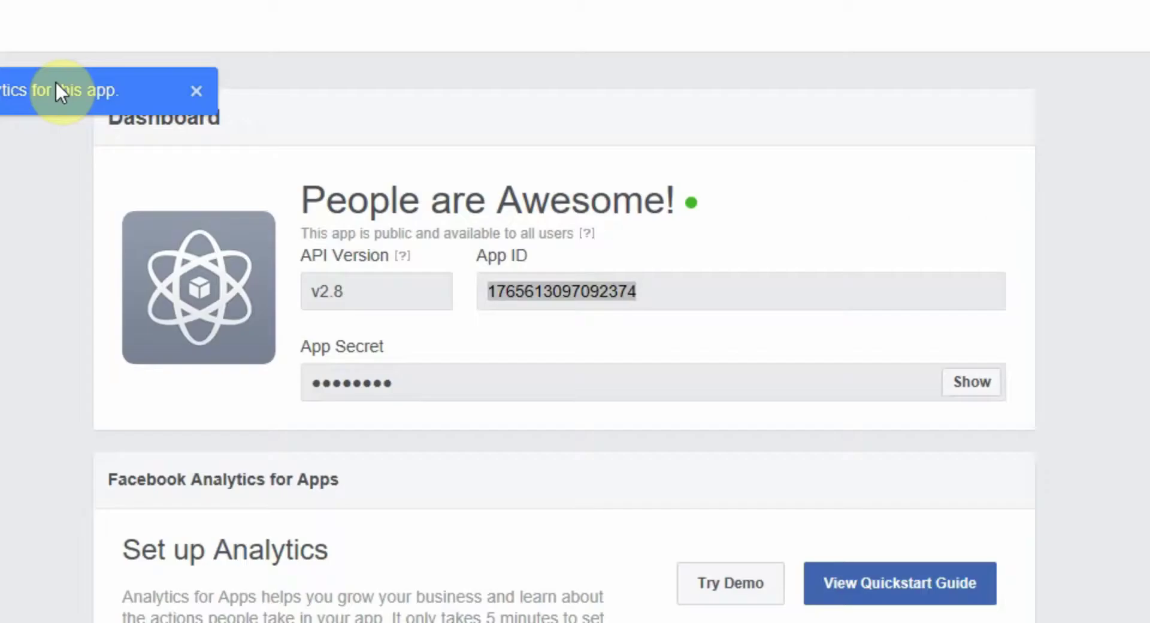
{"action": "left_click", "coordinate": [974, 383]}
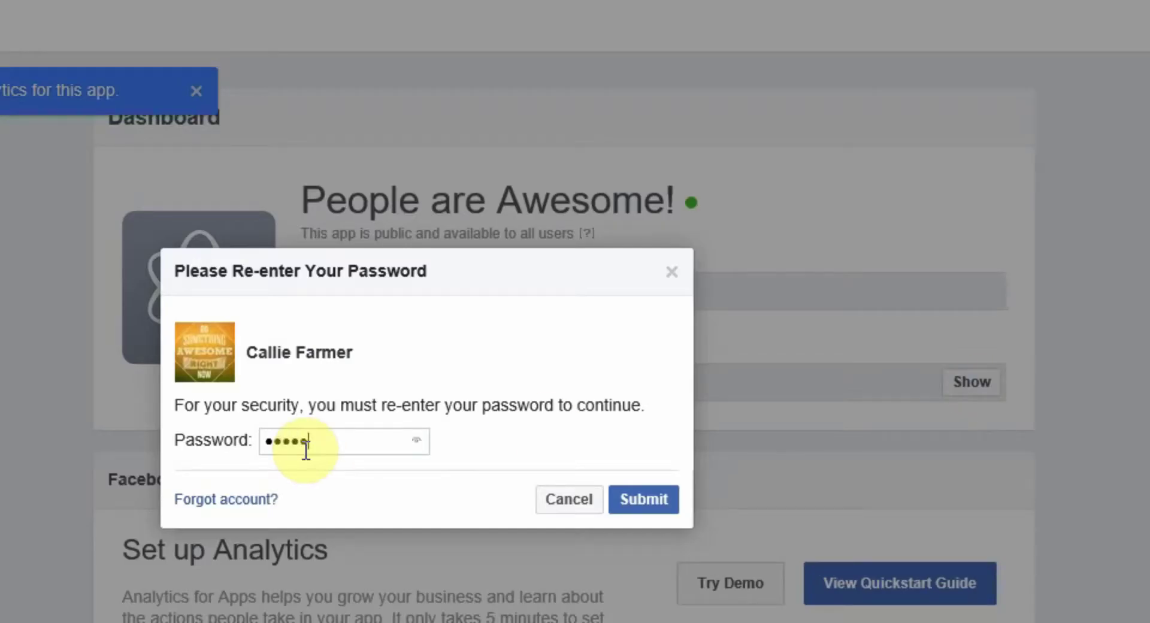
{"action": "key", "text": "Return"}
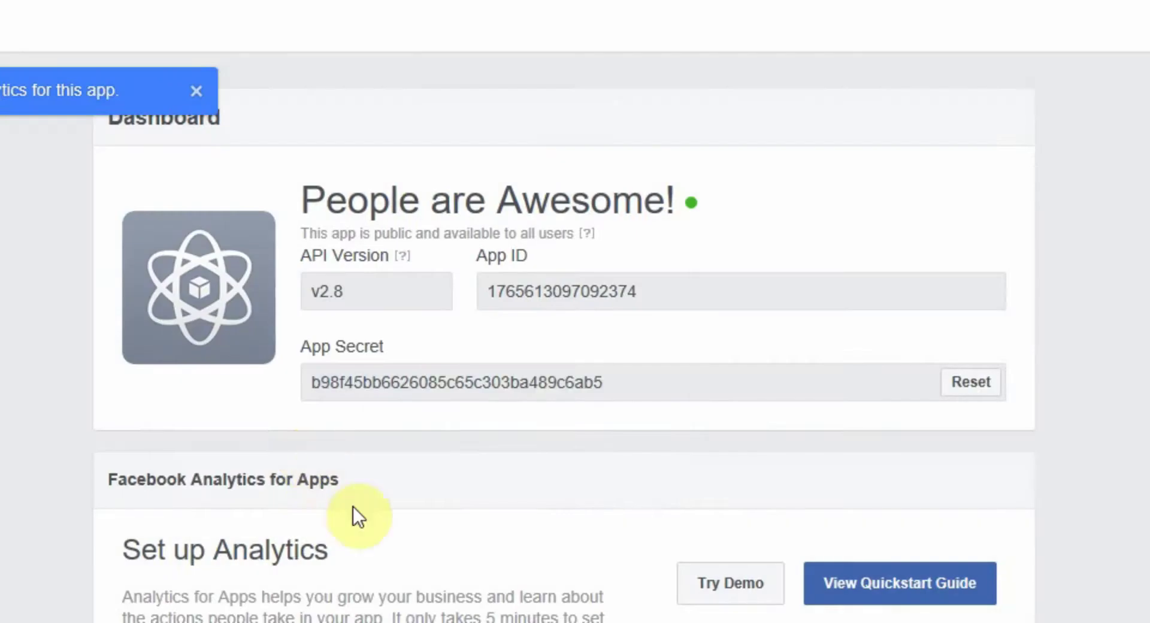
Copy the revealed app secret and paste it into the autoposter's Facebook app Secret field
{"action": "triple_click", "coordinate": [556, 378]}
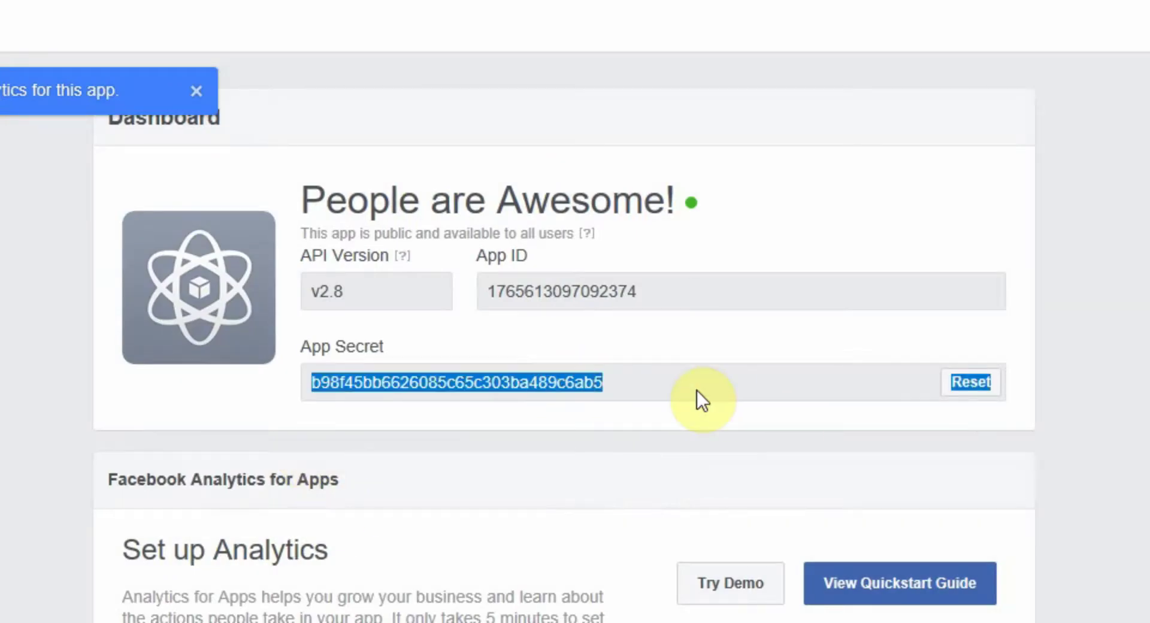
{"action": "left_click_drag", "start_coordinate": [672, 382], "coordinate": [318, 393]}
{"action": "key", "text": "ctrl+c"}
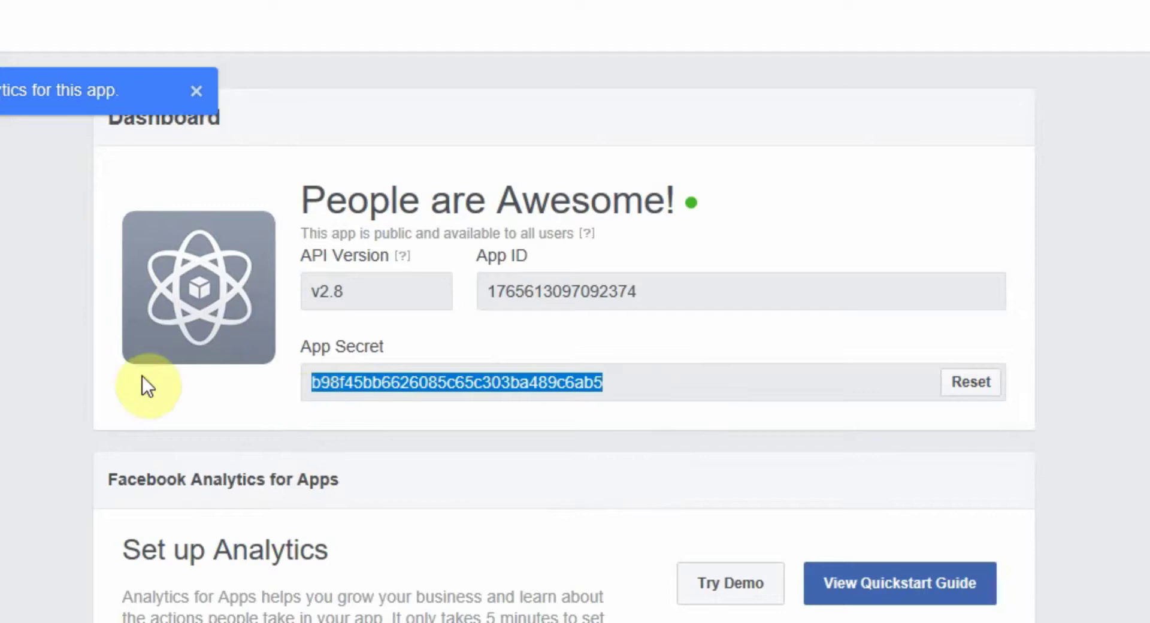
{"action": "key", "text": "ctrl+Tab"}
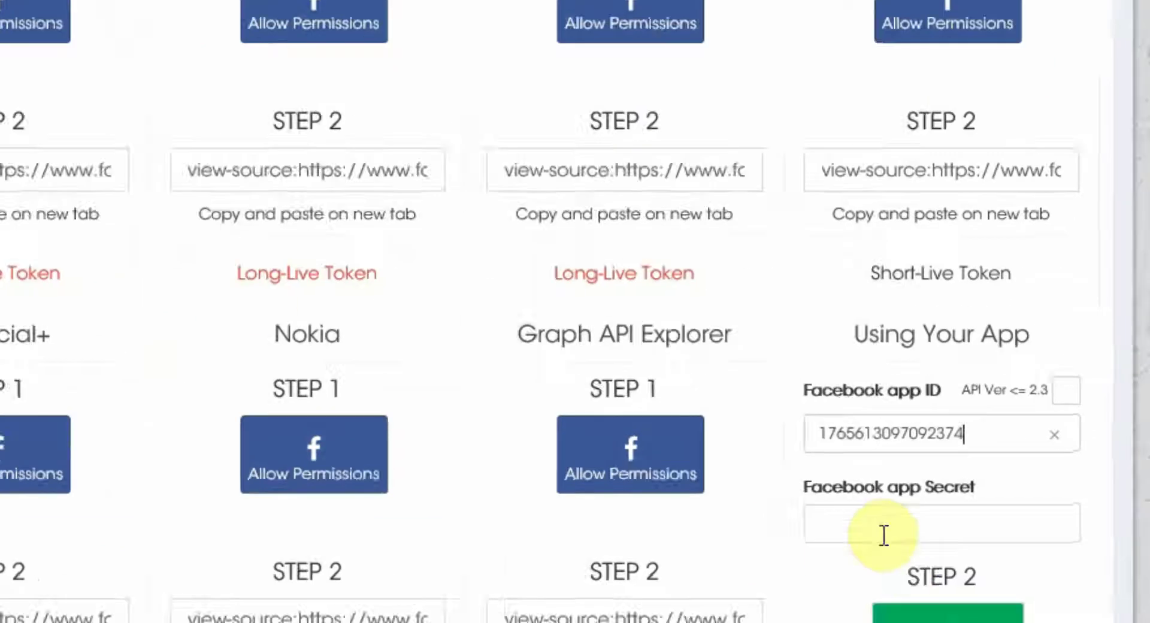
{"action": "left_click", "coordinate": [929, 560]}
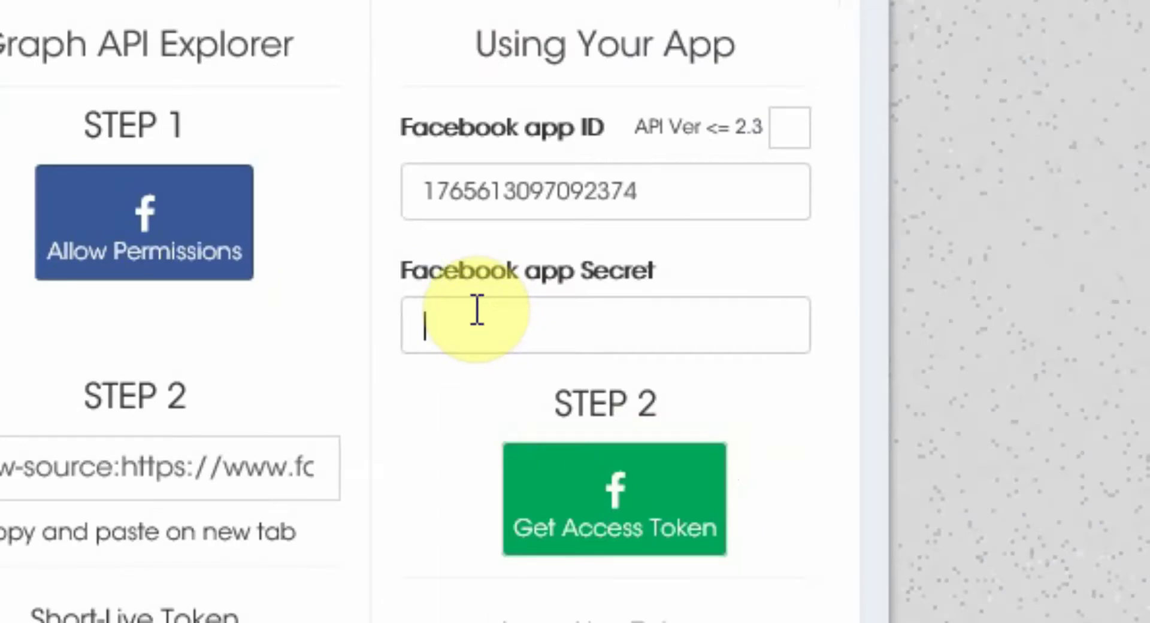
{"action": "key", "text": "ctrl+v"}
Request an access token with the app and grant all requested permissions, setting the visibility of its posts to Public
{"action": "left_click", "coordinate": [617, 503]}
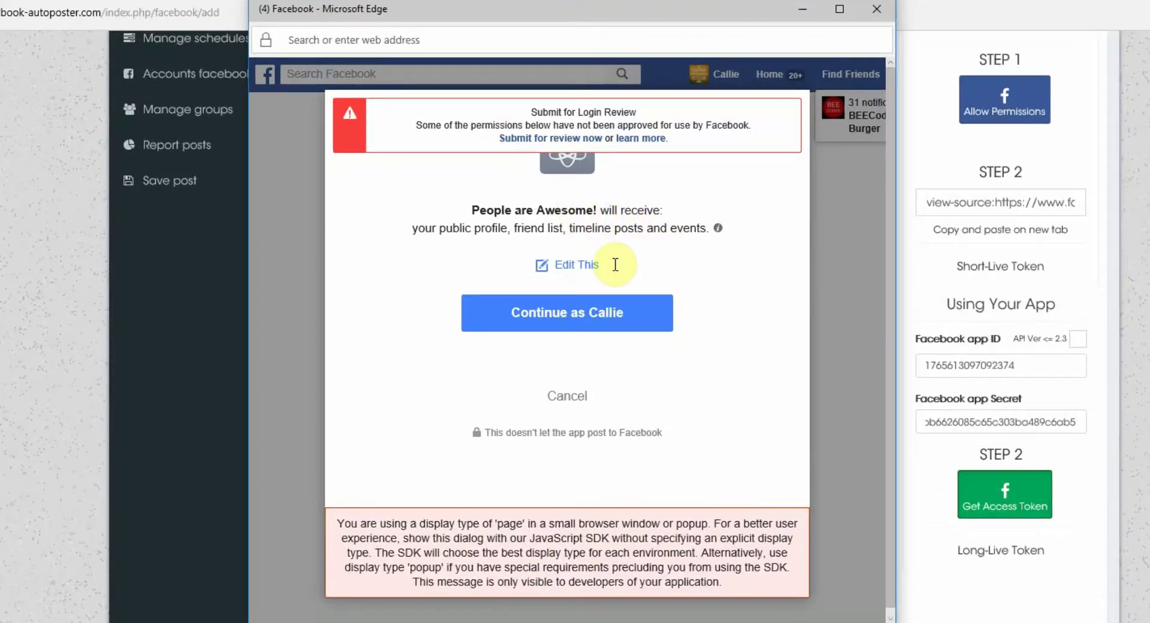
{"action": "left_click", "coordinate": [578, 316]}
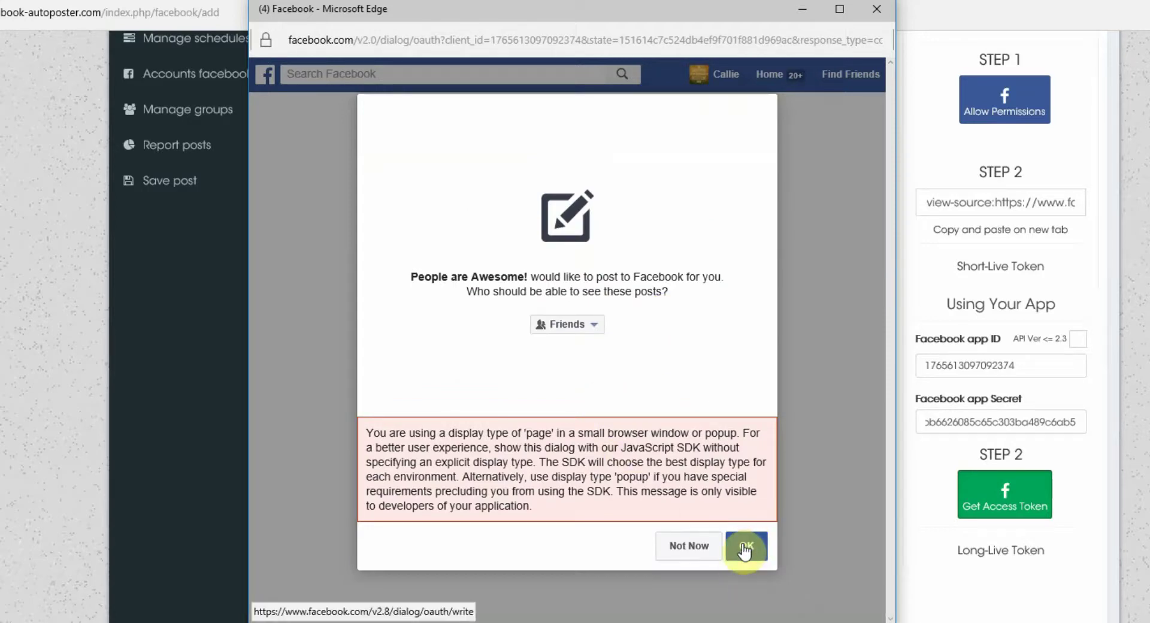
{"action": "left_click", "coordinate": [593, 326]}
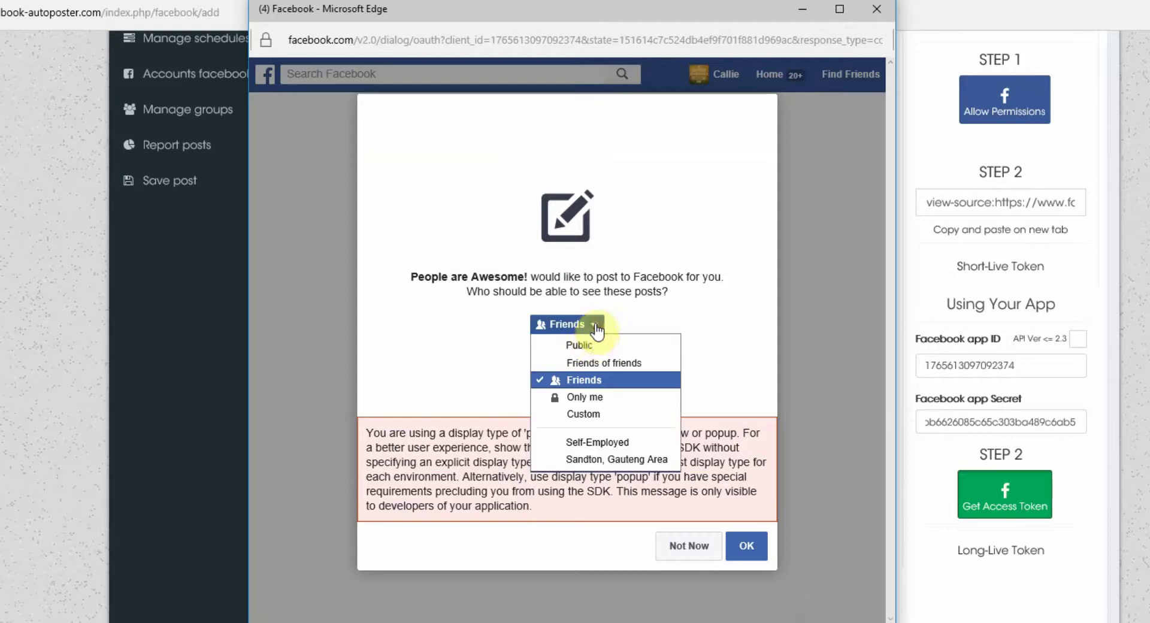
{"action": "left_click", "coordinate": [576, 345]}
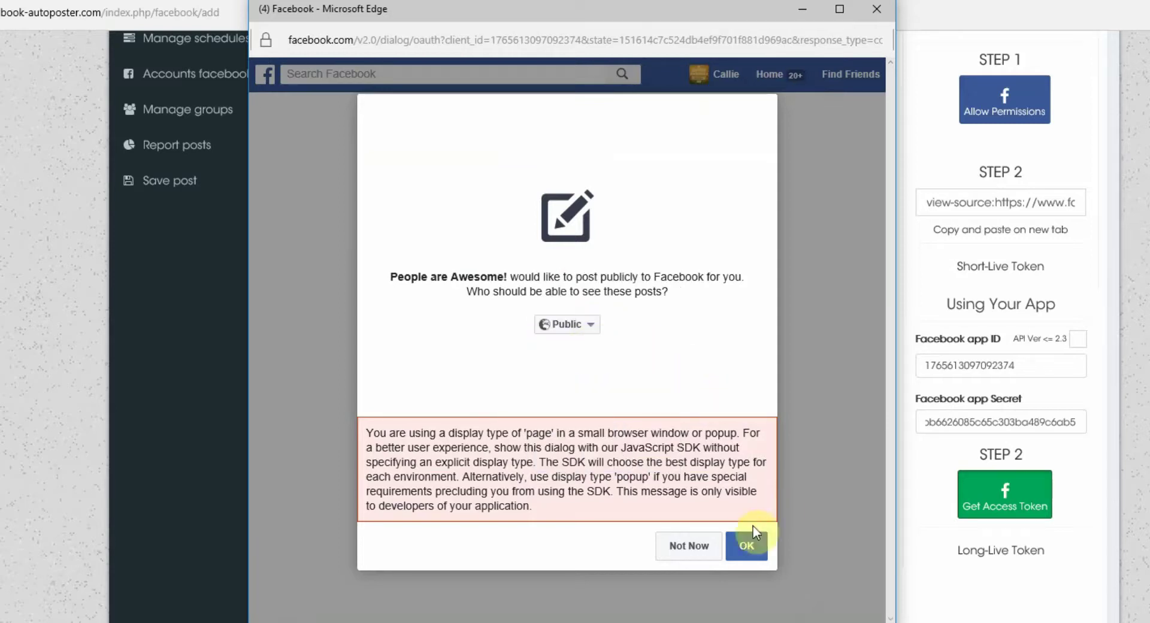
{"action": "left_click", "coordinate": [745, 547]}
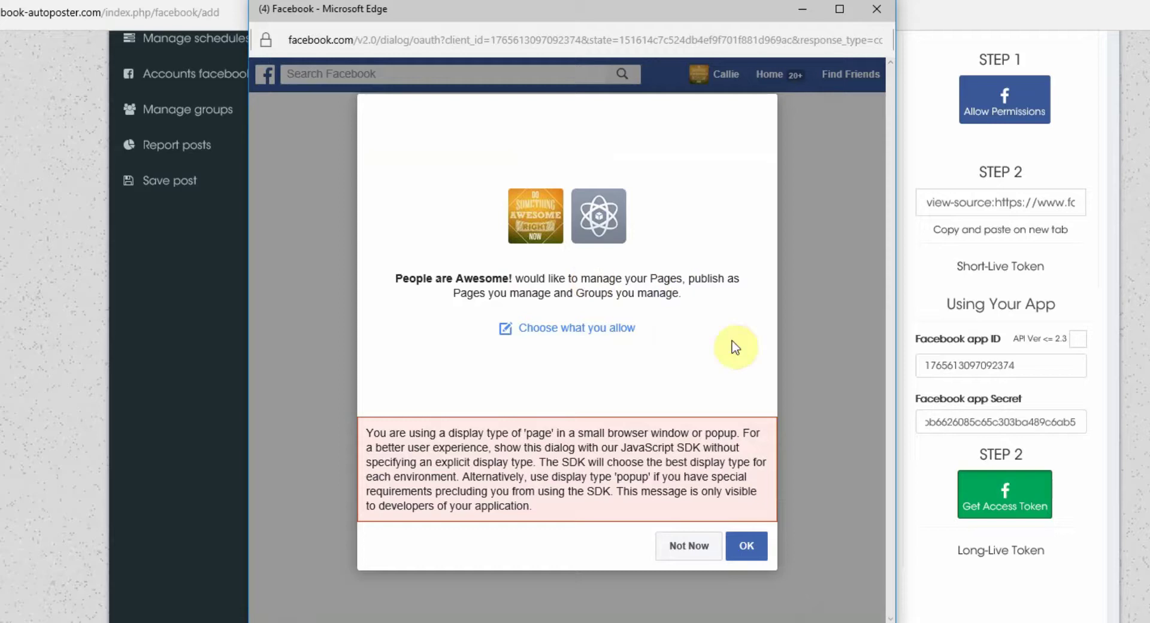
{"action": "left_click", "coordinate": [752, 546]}
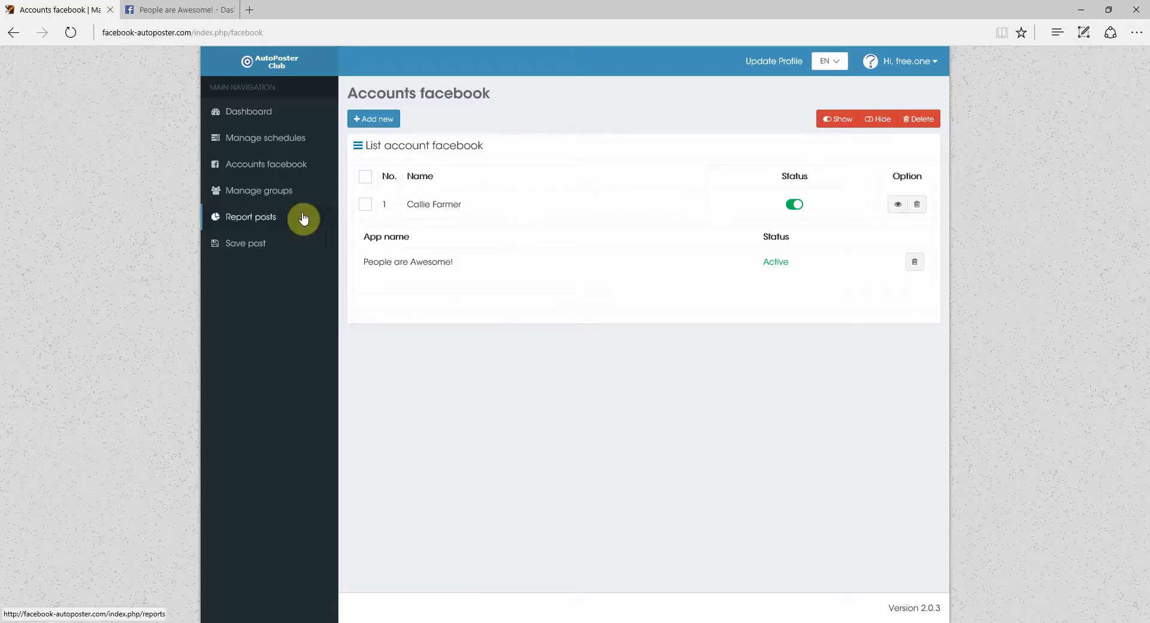
Review the autoposter dashboard's scheduling options and its page, group and profile targets, as well as the list of managed groups
{"action": "left_click", "coordinate": [270, 118]}
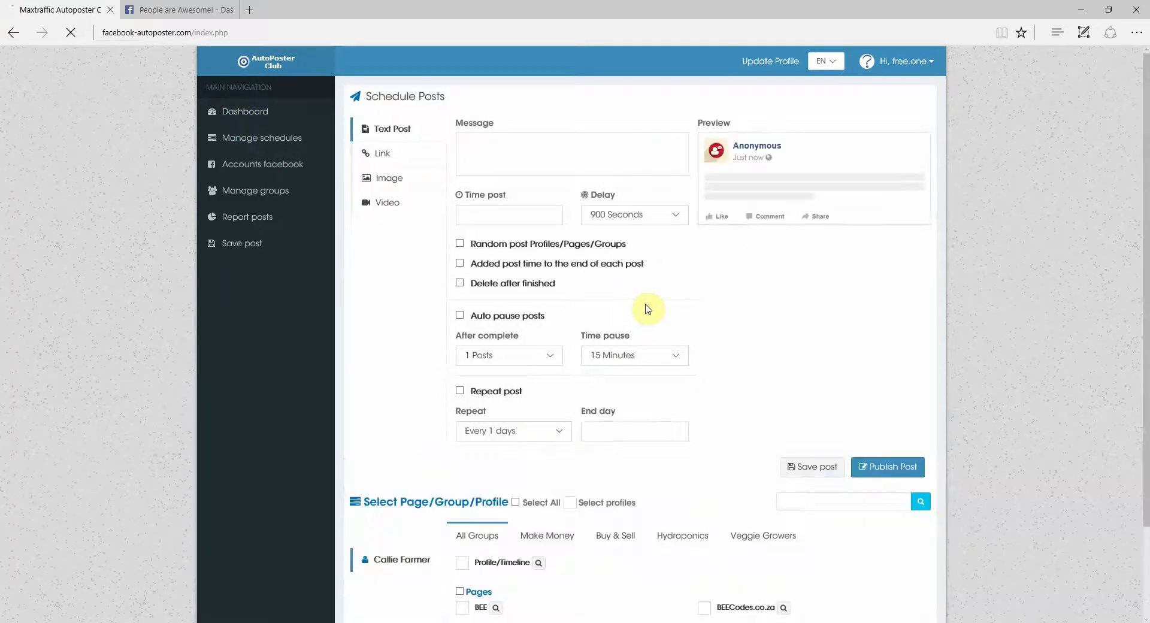
{"action": "scroll", "coordinate": [728, 297], "scroll_direction": "down", "scroll_amount": 2}
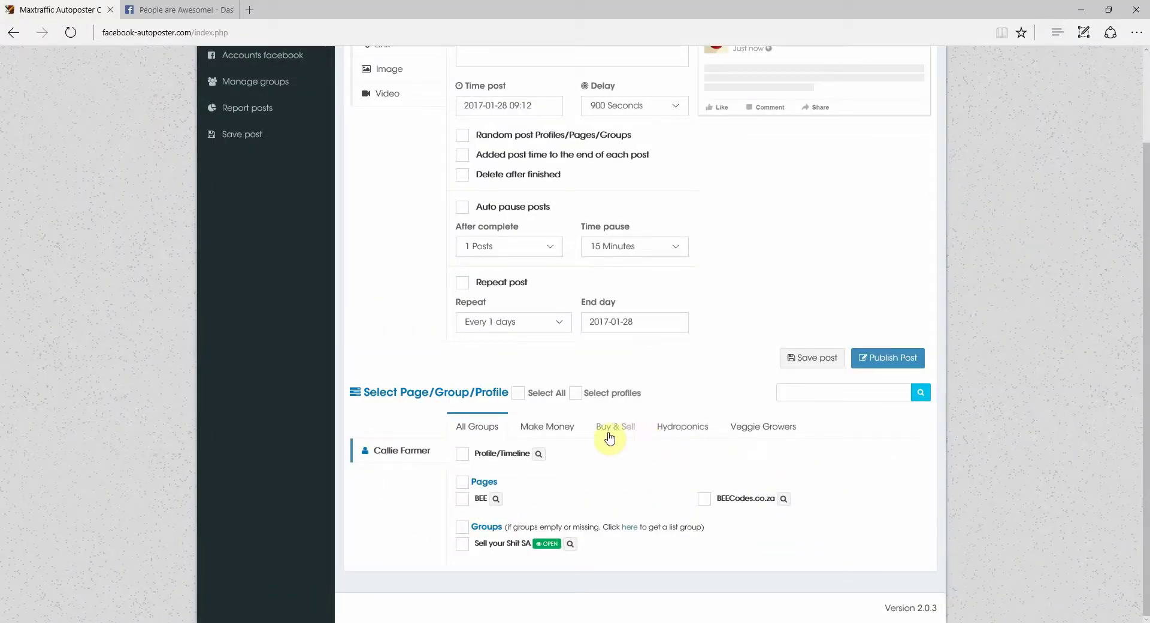
{"action": "scroll", "coordinate": [672, 432], "scroll_direction": "up", "scroll_amount": 2}
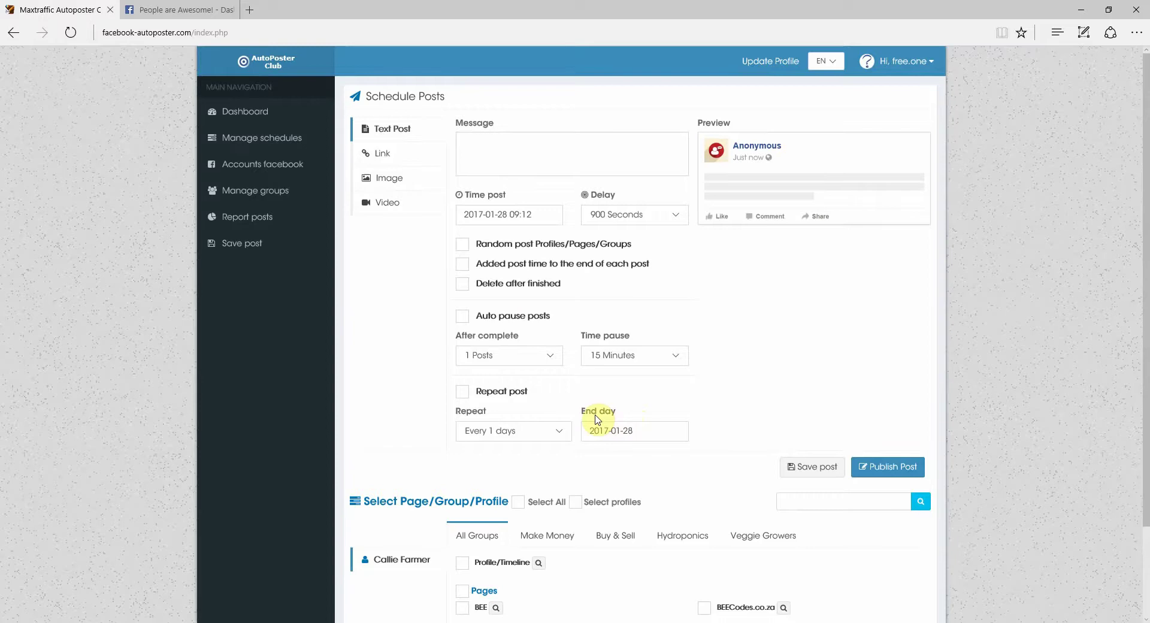
{"action": "left_click", "coordinate": [256, 193]}
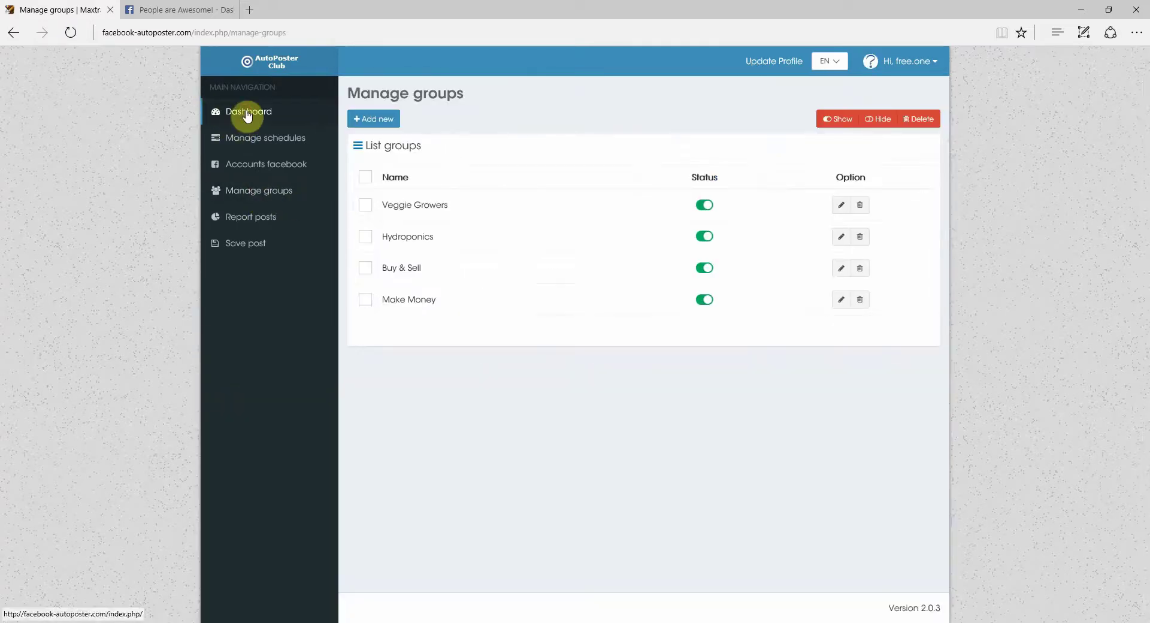
Open the Get Groups window from the dashboard's Groups section, allow the Facebook permissions in it and close the success page
{"action": "left_click", "coordinate": [248, 114]}
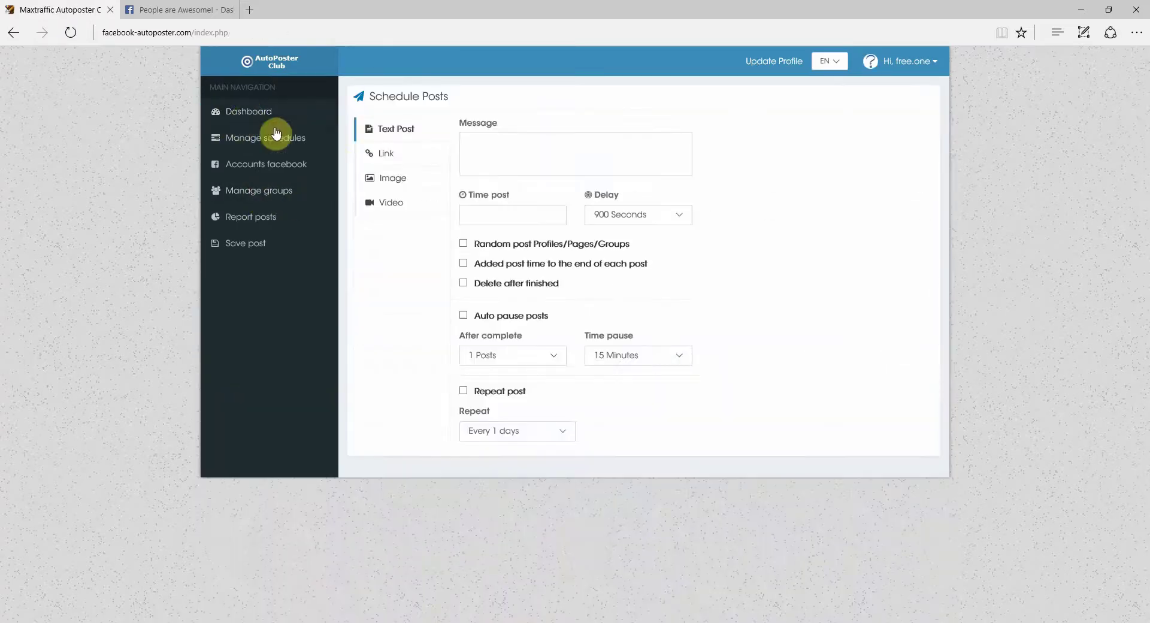
{"action": "scroll", "coordinate": [652, 286], "scroll_direction": "down", "scroll_amount": 2}
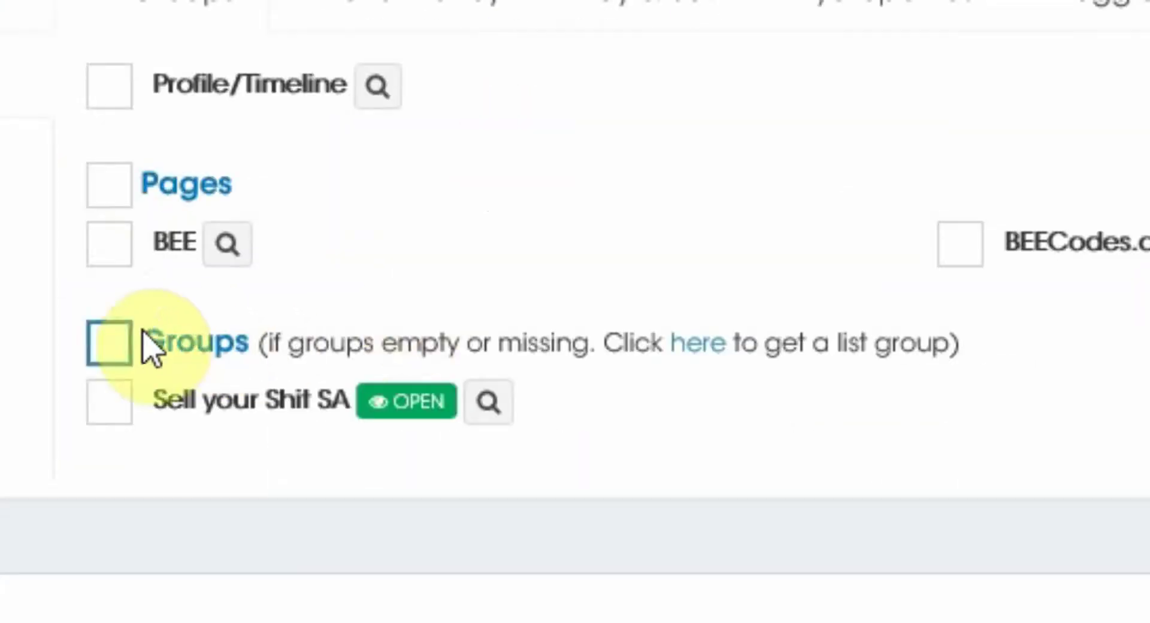
{"action": "left_click", "coordinate": [689, 343]}
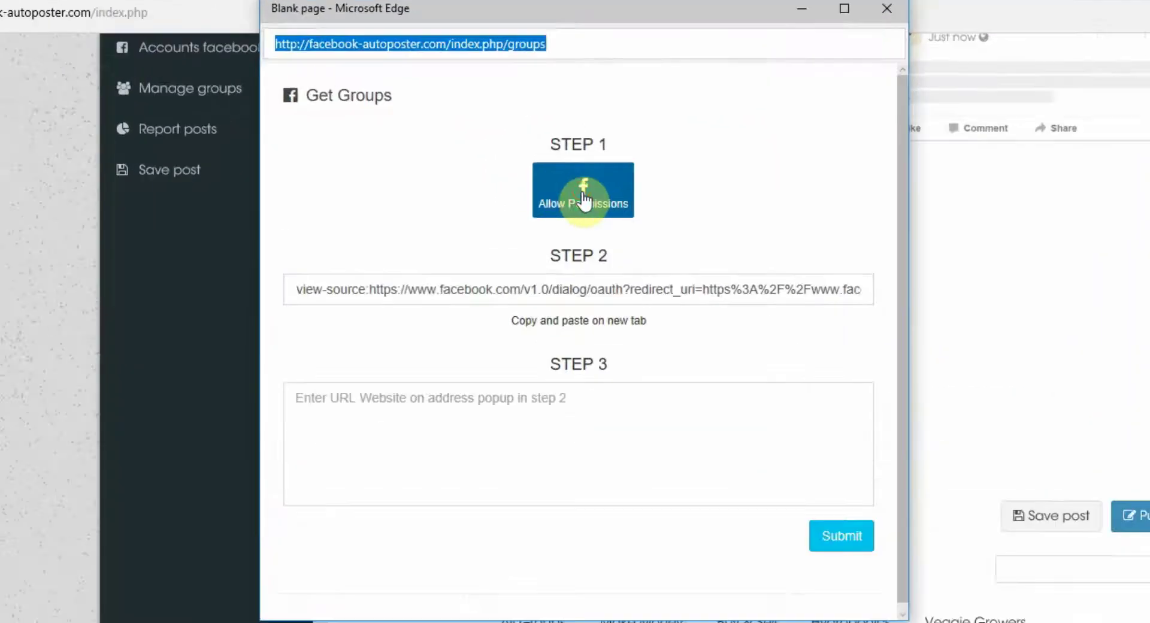
{"action": "left_click", "coordinate": [583, 197]}
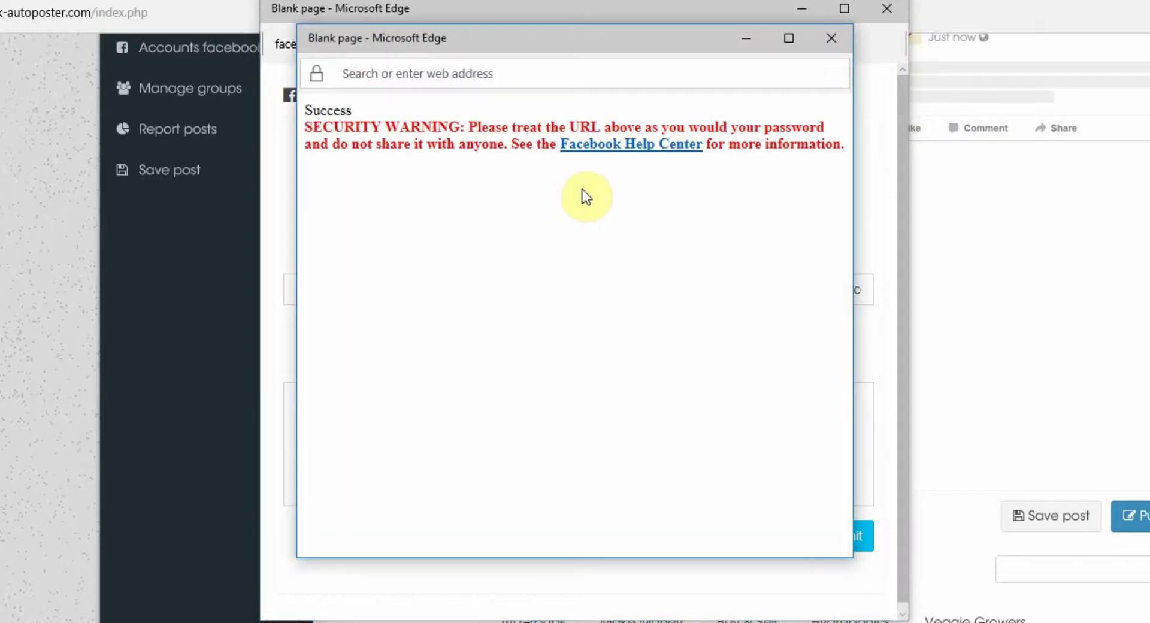
{"action": "left_click", "coordinate": [830, 38]}
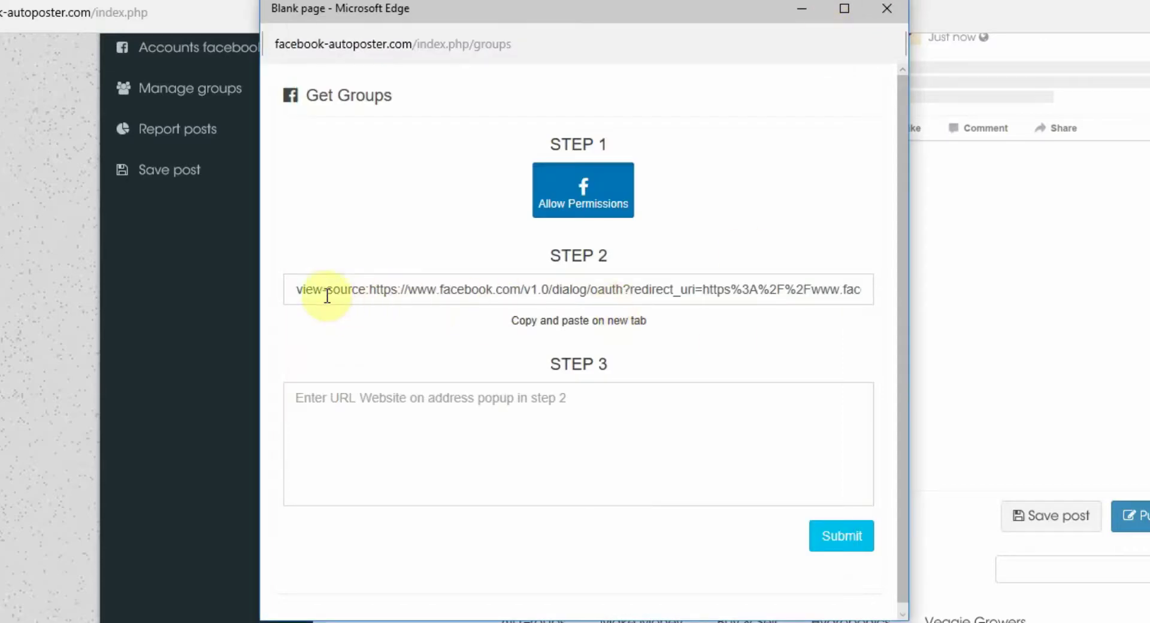
Copy the view-source address from Step 2 of Get Groups and load it in a new Chrome tab
{"action": "left_click_drag", "start_coordinate": [298, 290], "coordinate": [670, 289]}
{"action": "key", "text": "ctrl+t"}
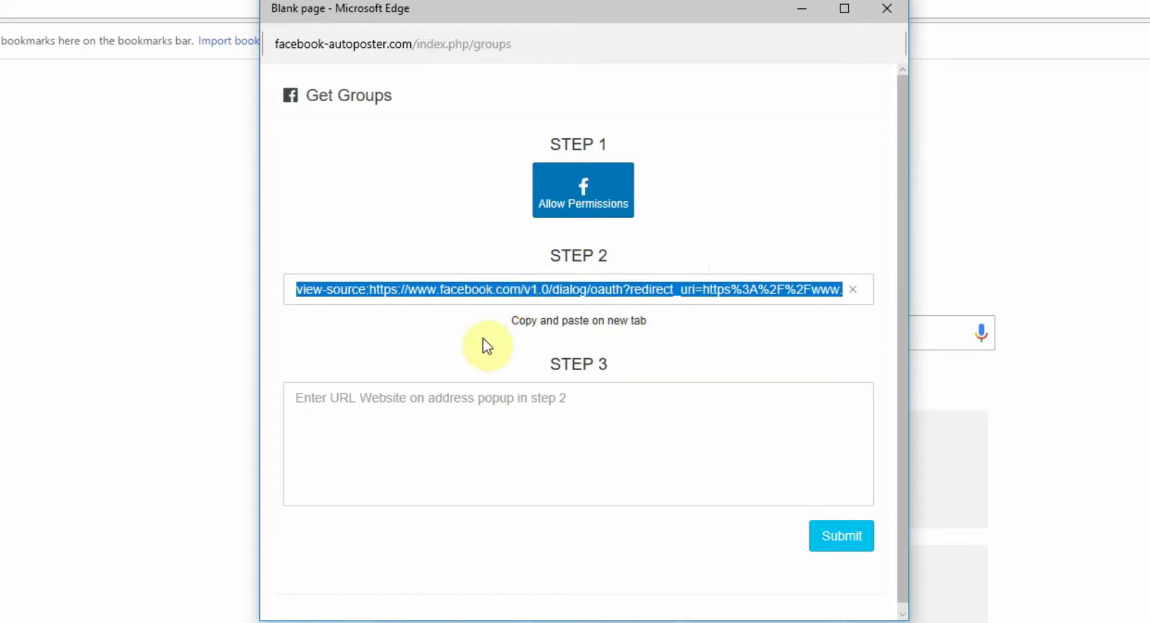
{"action": "left_click", "coordinate": [109, 28]}
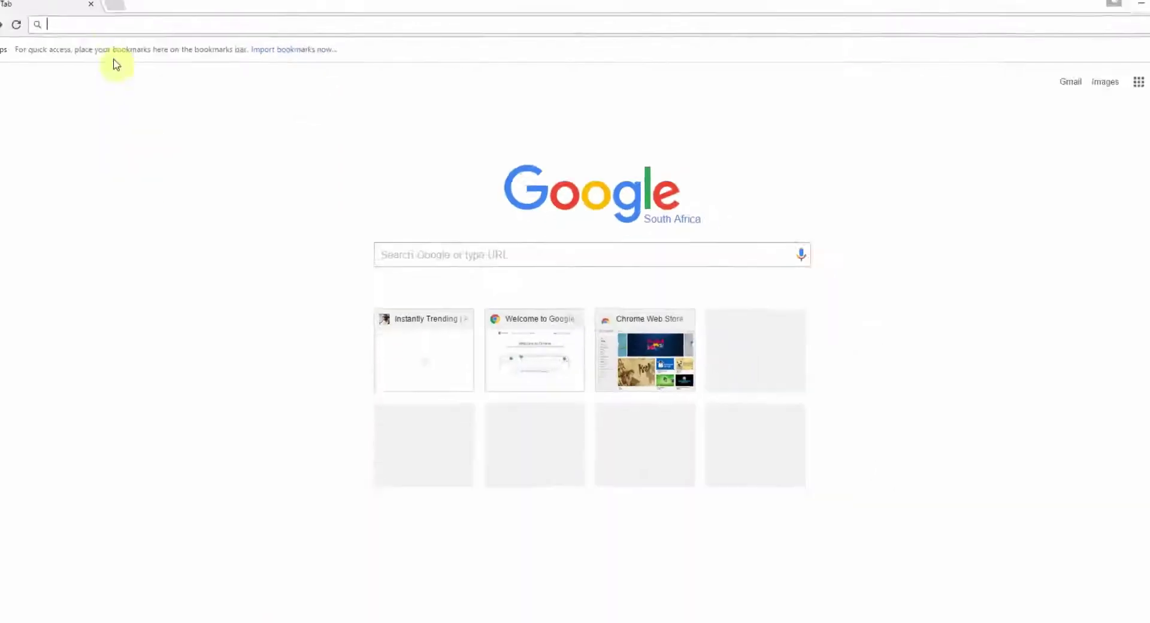
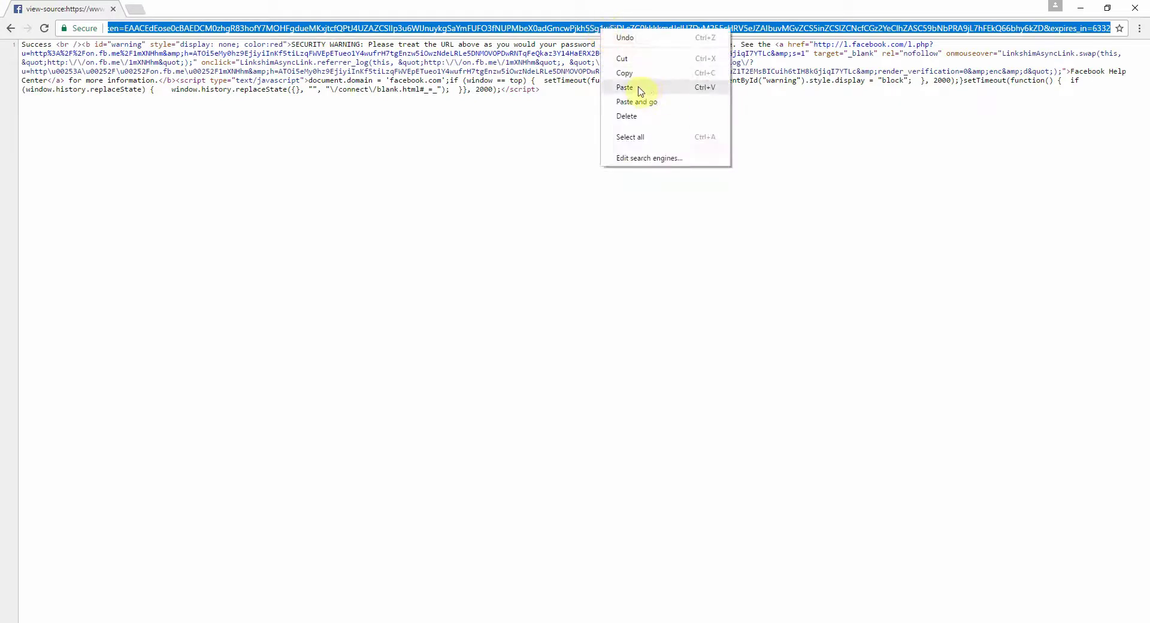
Copy the full resulting address containing the access token from Chrome, paste it into the Step 3 field of Get Groups and submit it
{"action": "left_click", "coordinate": [639, 139]}
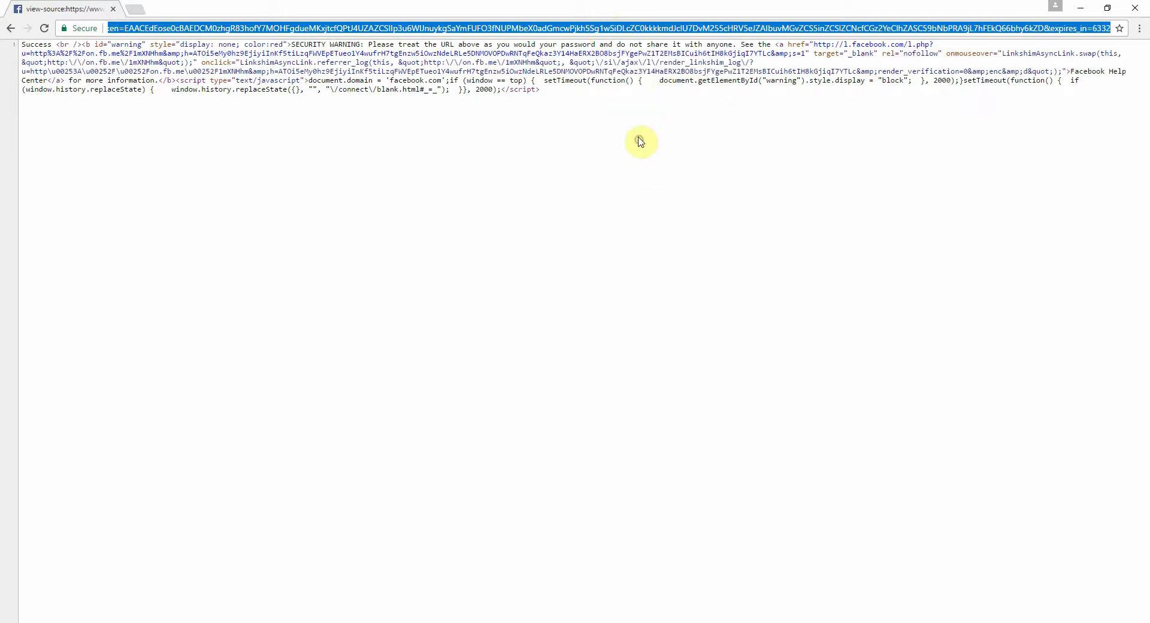
{"action": "right_click", "coordinate": [590, 29]}
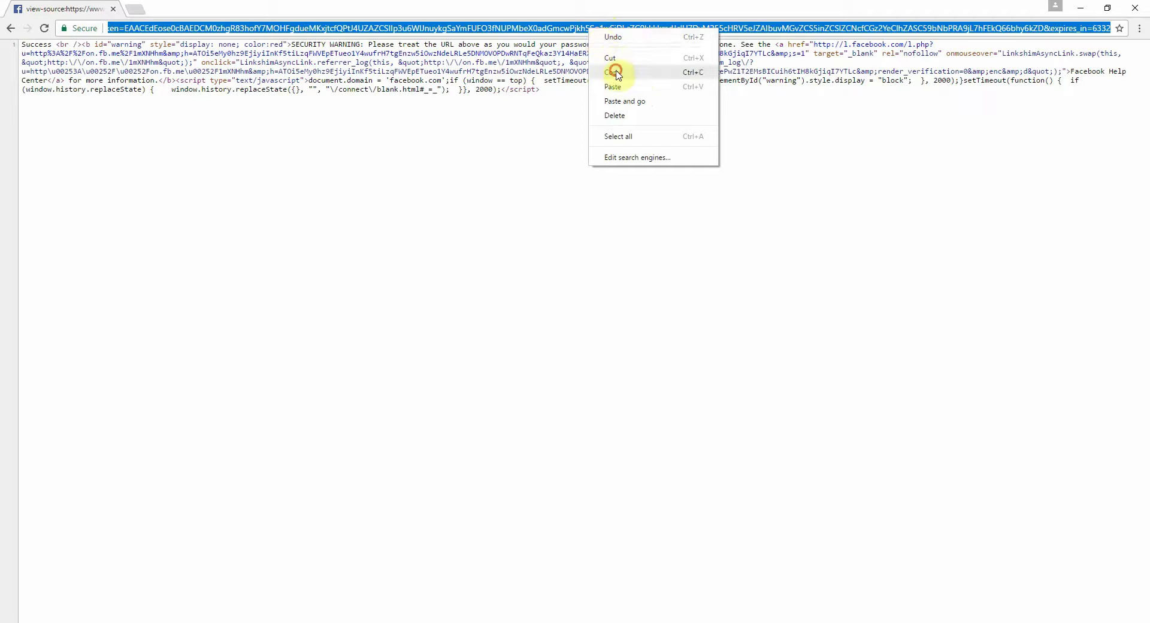
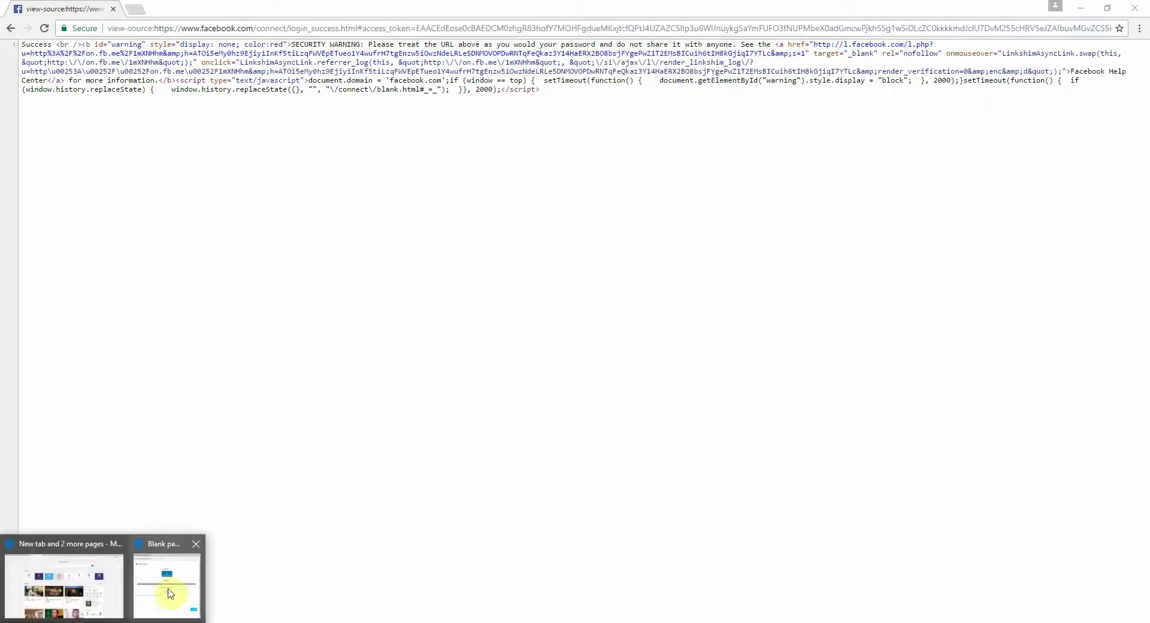
{"action": "left_click", "coordinate": [169, 593]}
{"action": "left_click", "coordinate": [405, 287]}
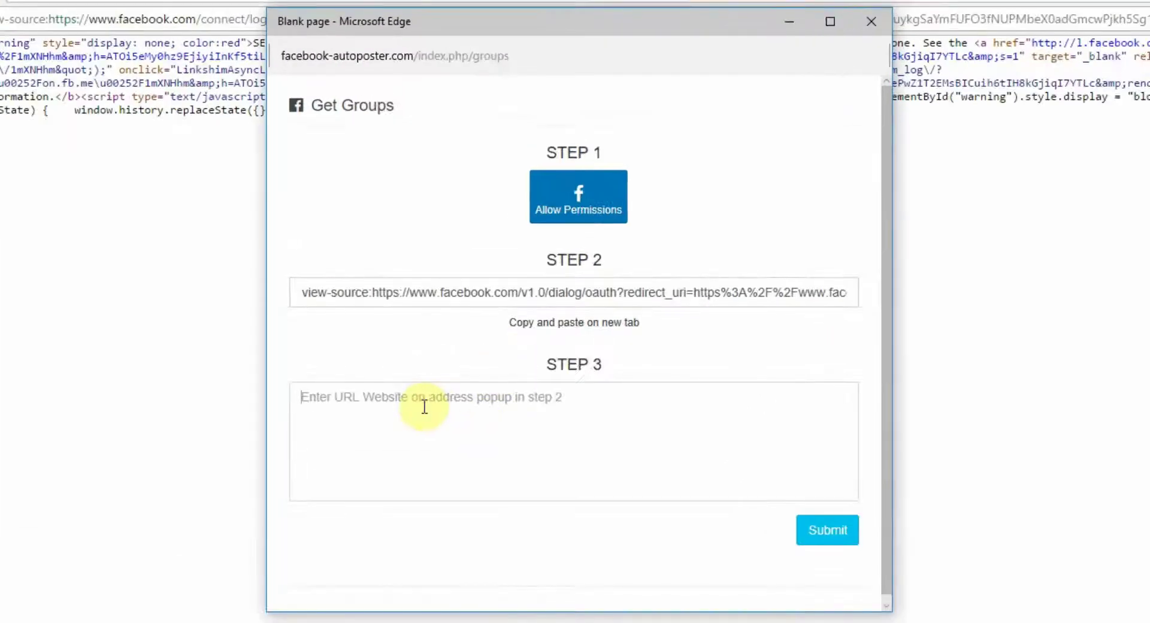
{"action": "key", "text": "ctrl+v"}
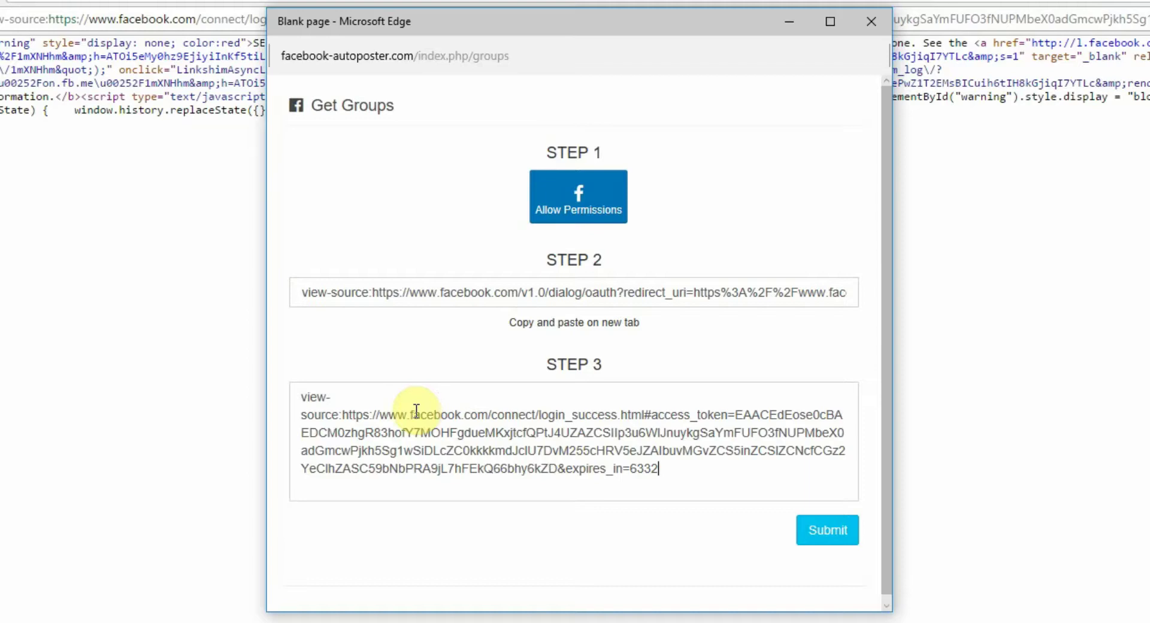
{"action": "left_click", "coordinate": [822, 539]}
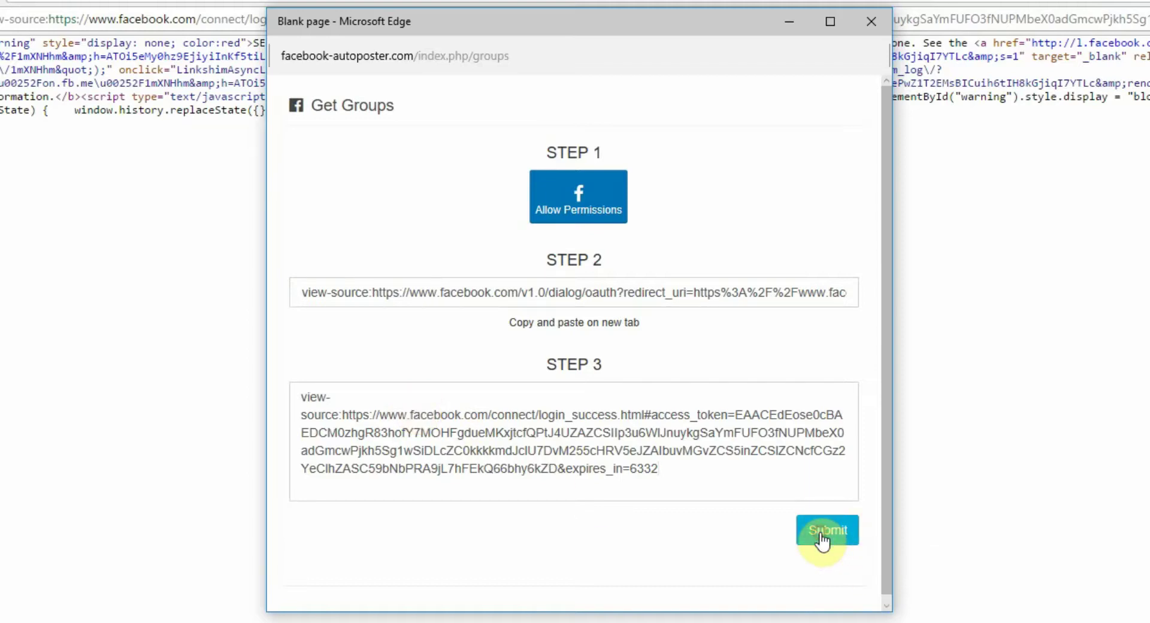
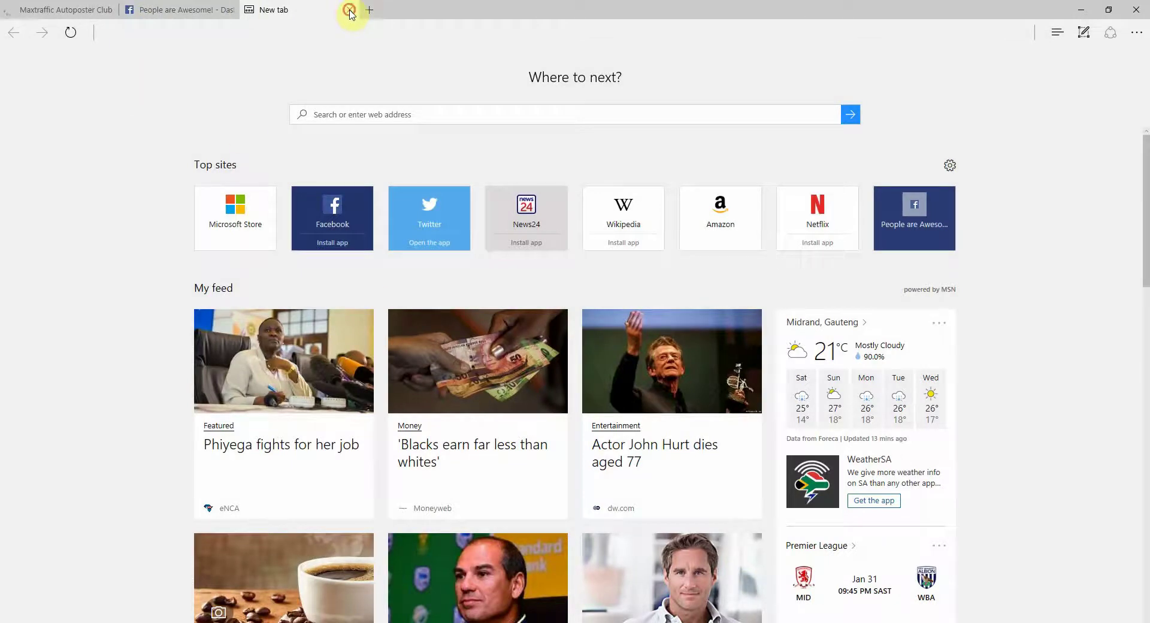
Close the blank browser tab, return to the autoposter dashboard and examine the account's full list of groups available for posting
{"action": "left_click", "coordinate": [350, 10]}
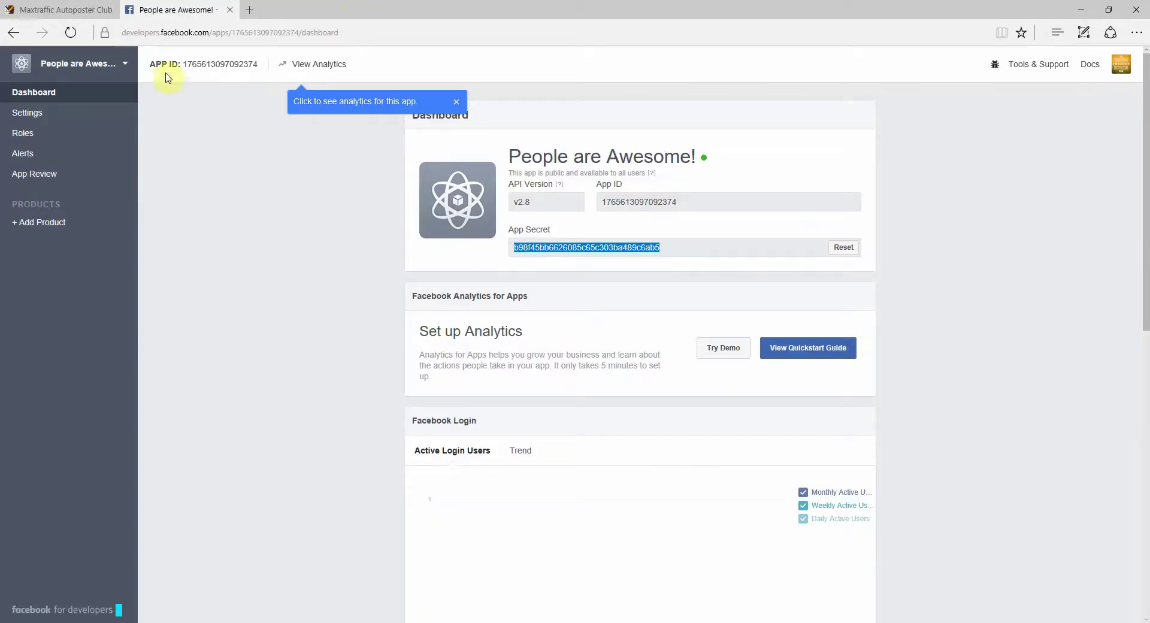
{"action": "left_click", "coordinate": [60, 9]}
{"action": "scroll", "coordinate": [585, 252], "scroll_direction": "down", "scroll_amount": 5}
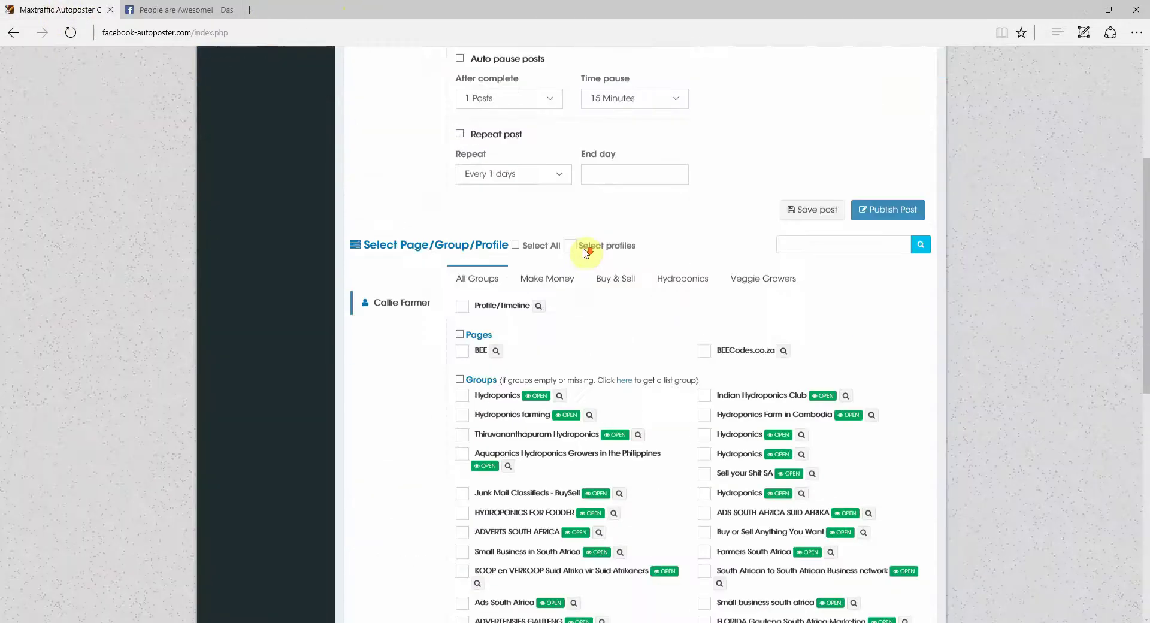
{"action": "scroll", "coordinate": [585, 252], "scroll_direction": "down", "scroll_amount": 10}
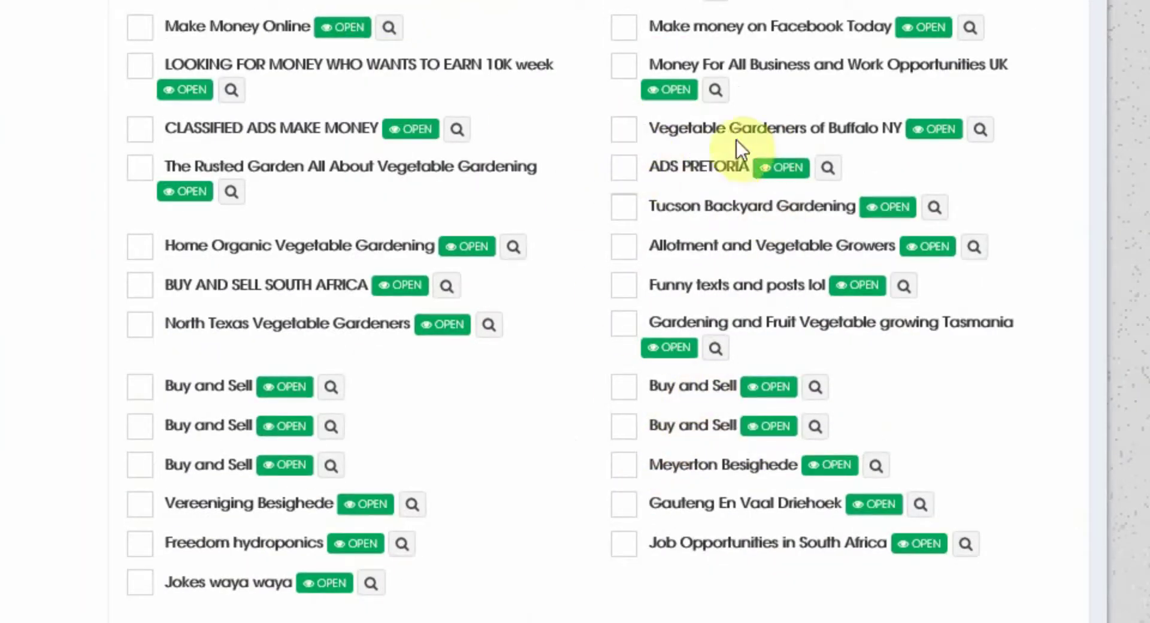
{"action": "scroll", "coordinate": [688, 96], "scroll_direction": "up", "scroll_amount": 5}
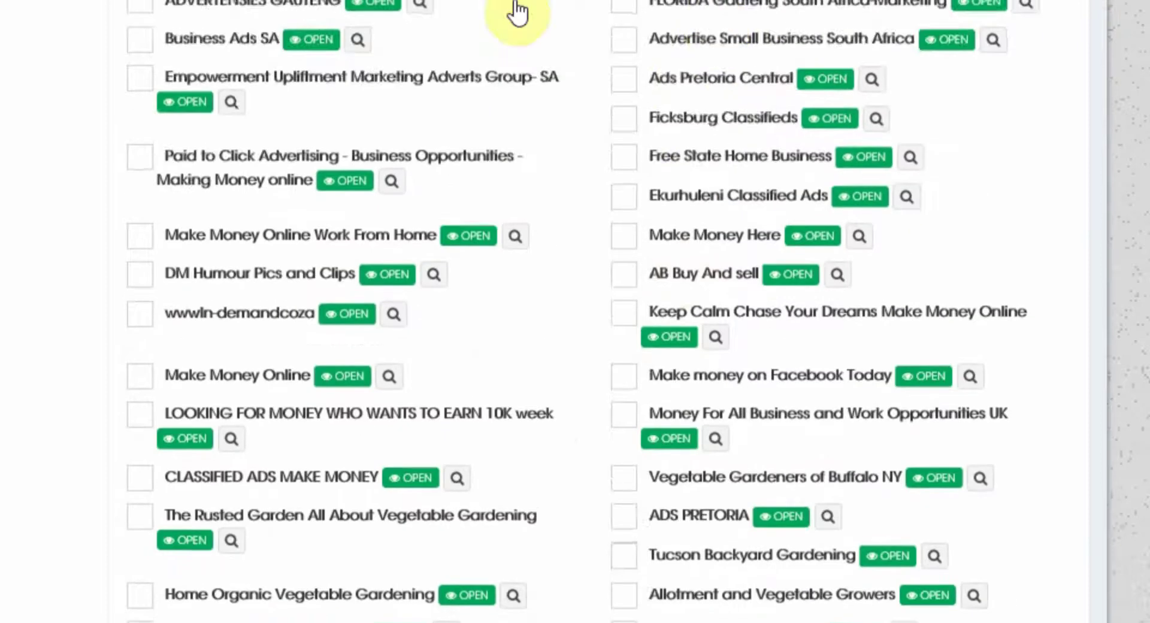
{"action": "scroll", "coordinate": [516, 12], "scroll_direction": "up", "scroll_amount": 5}
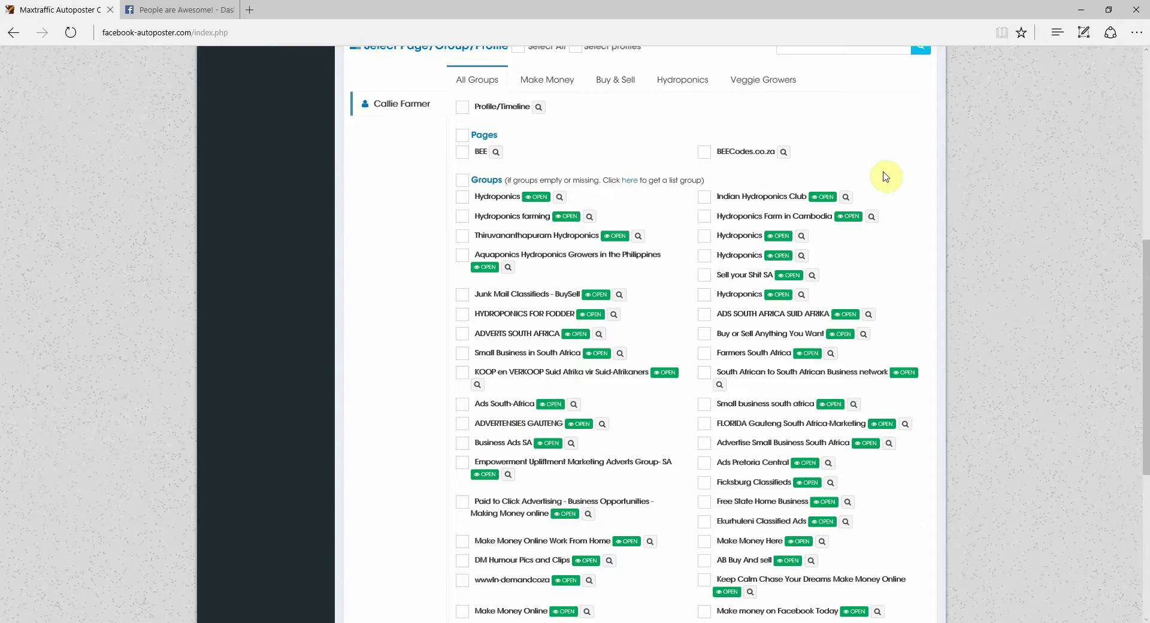
{"action": "scroll", "coordinate": [781, 186], "scroll_direction": "up", "scroll_amount": 1}
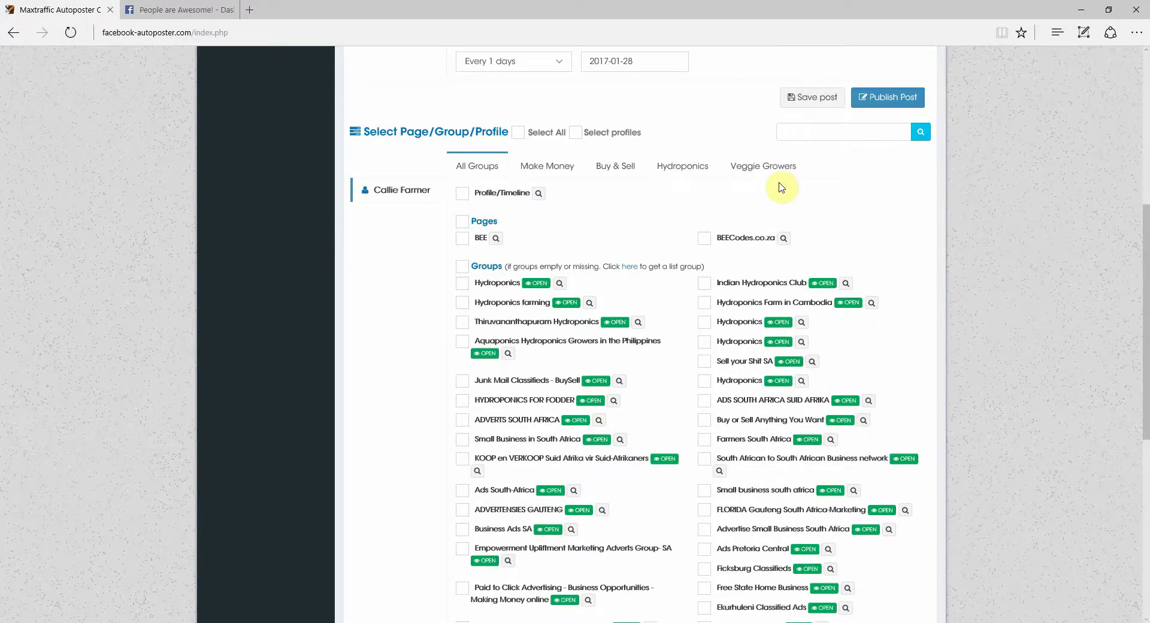
{"action": "scroll", "coordinate": [781, 187], "scroll_direction": "up", "scroll_amount": 4}
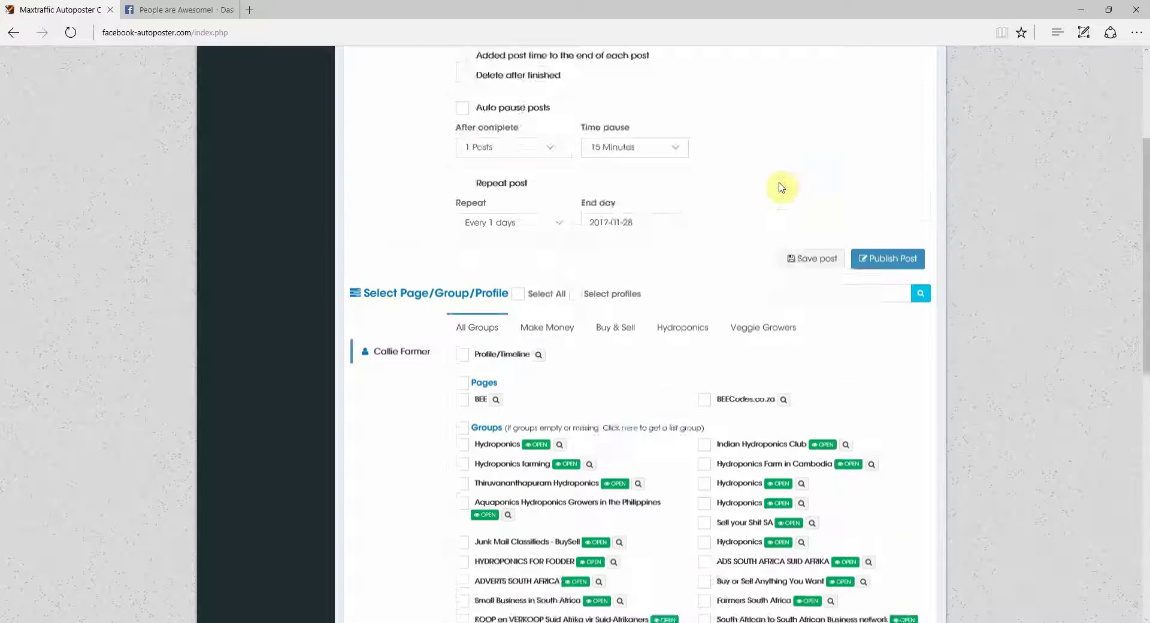